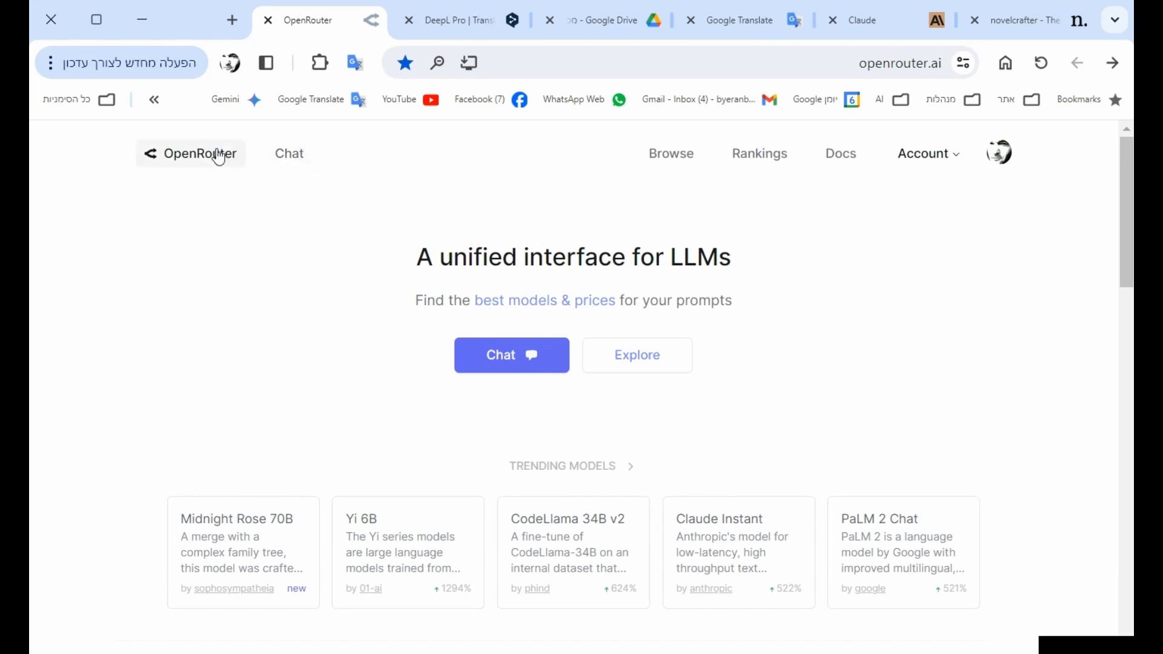
# Step: View the LLM token rankings, then go to account settings showing the $6.07 credit balance
pyautogui.click(759, 154)
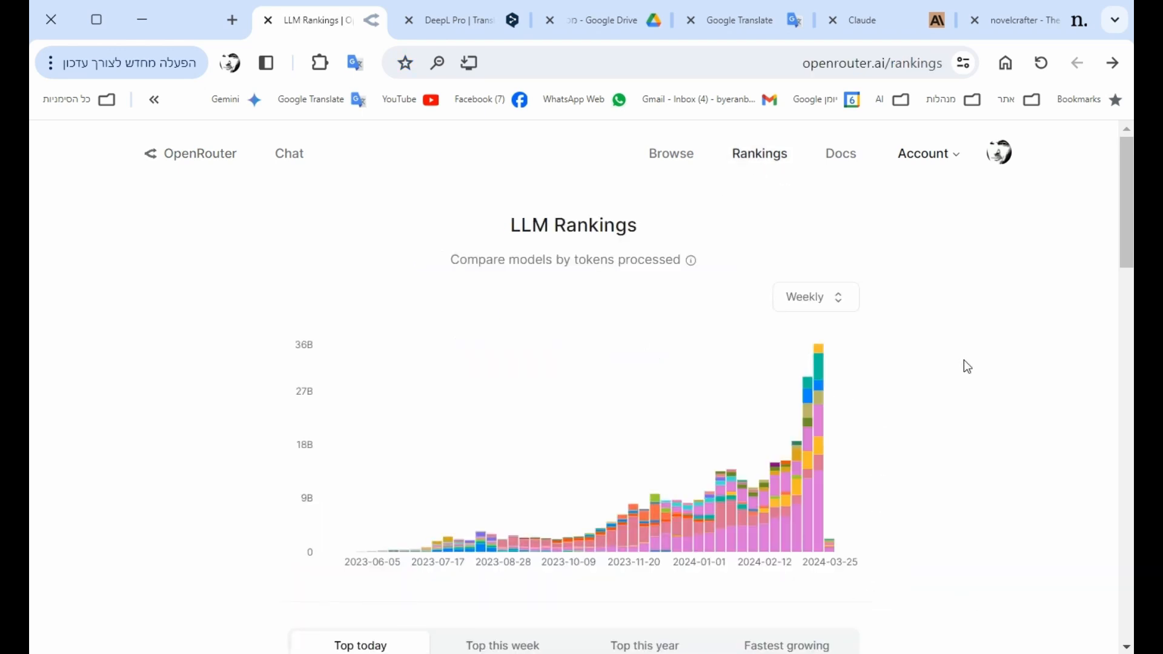
pyautogui.scroll(-5, 948, 353)
pyautogui.scroll(-3, 948, 353)
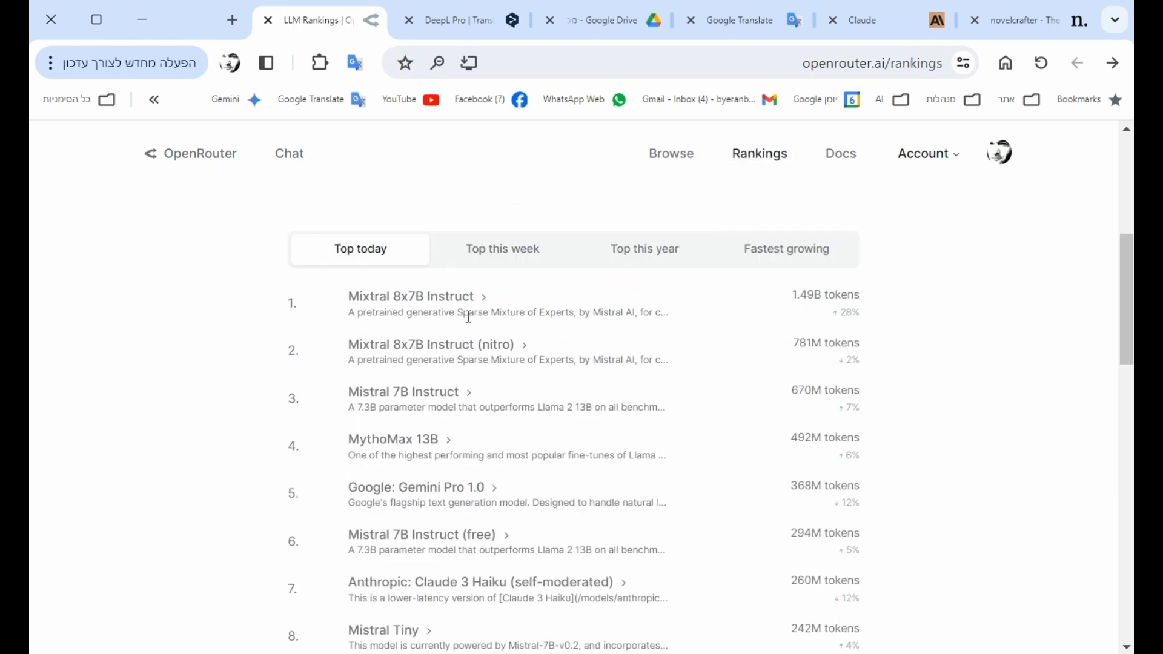
pyautogui.scroll(-1, 486, 376)
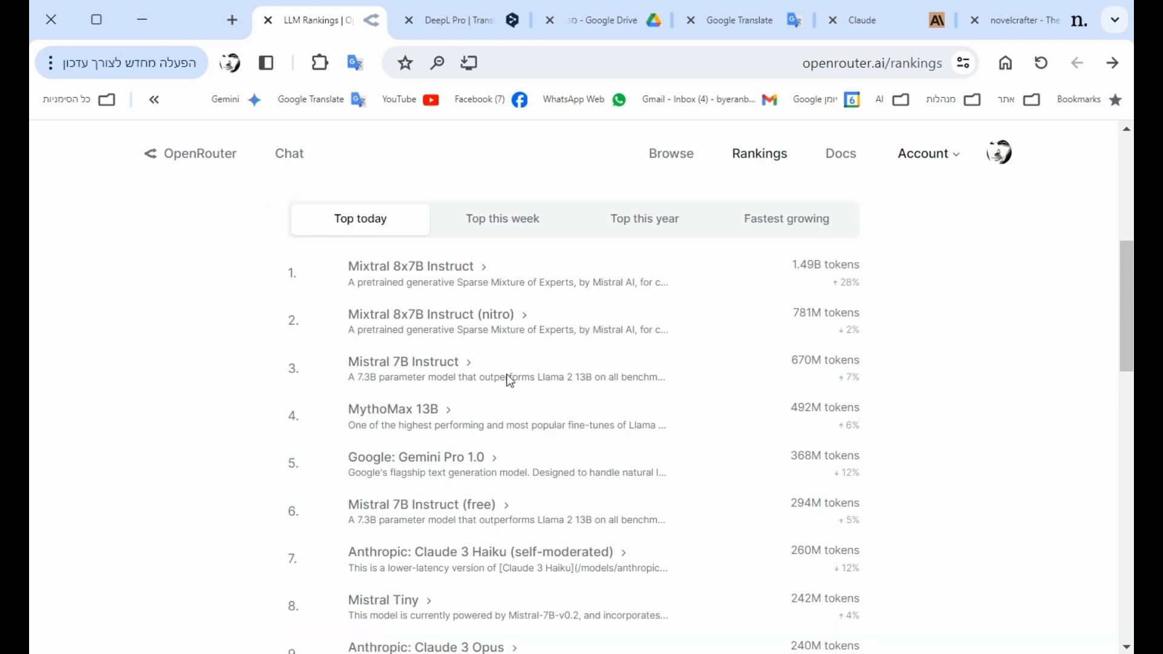
pyautogui.scroll(-3, 506, 373)
pyautogui.scroll(5, 636, 381)
pyautogui.scroll(3, 818, 400)
pyautogui.scroll(3, 870, 417)
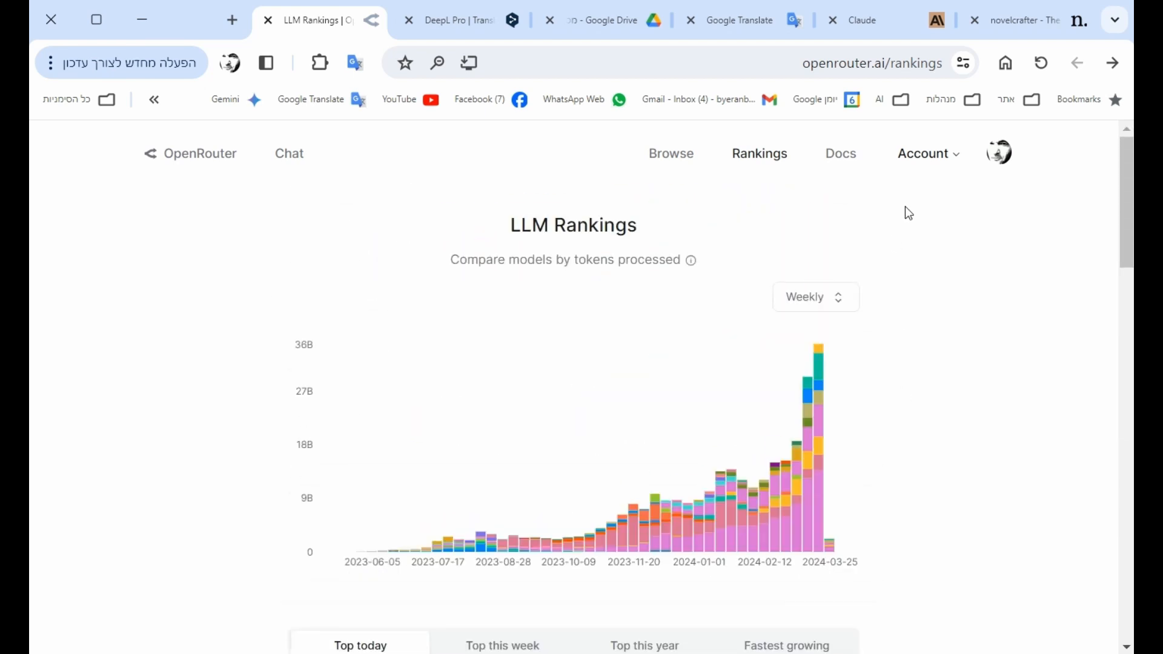
pyautogui.click(934, 157)
pyautogui.click(923, 261)
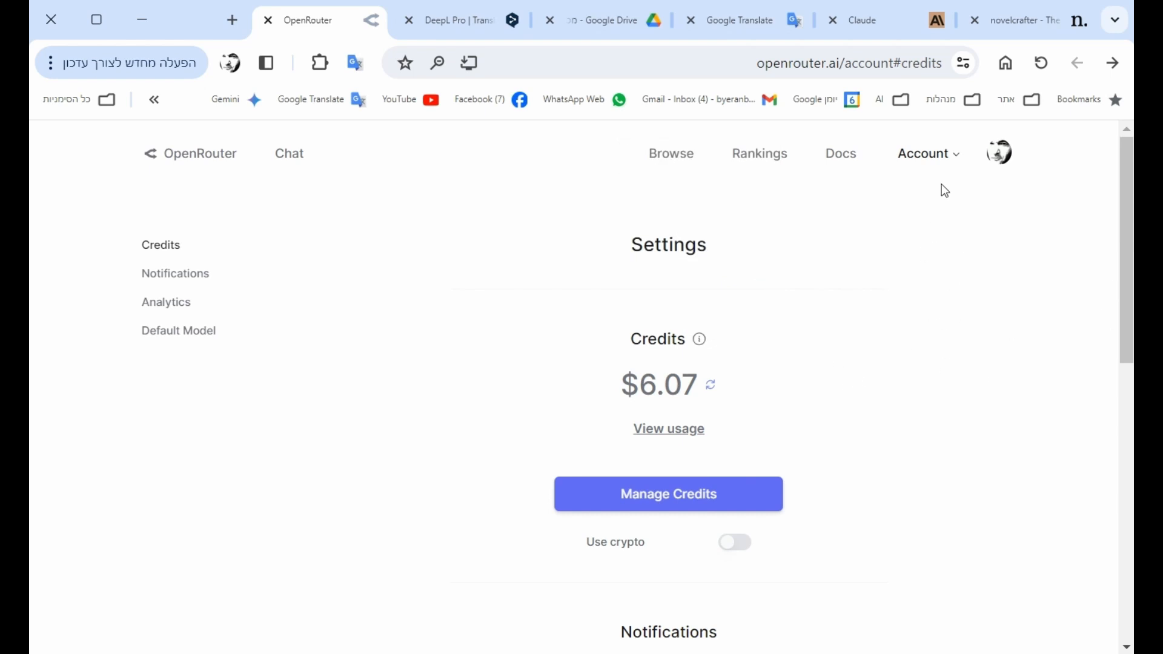
# Step: Check the API Keys page via the Account menu, then return to LLM Rankings
pyautogui.click(927, 153)
pyautogui.click(914, 191)
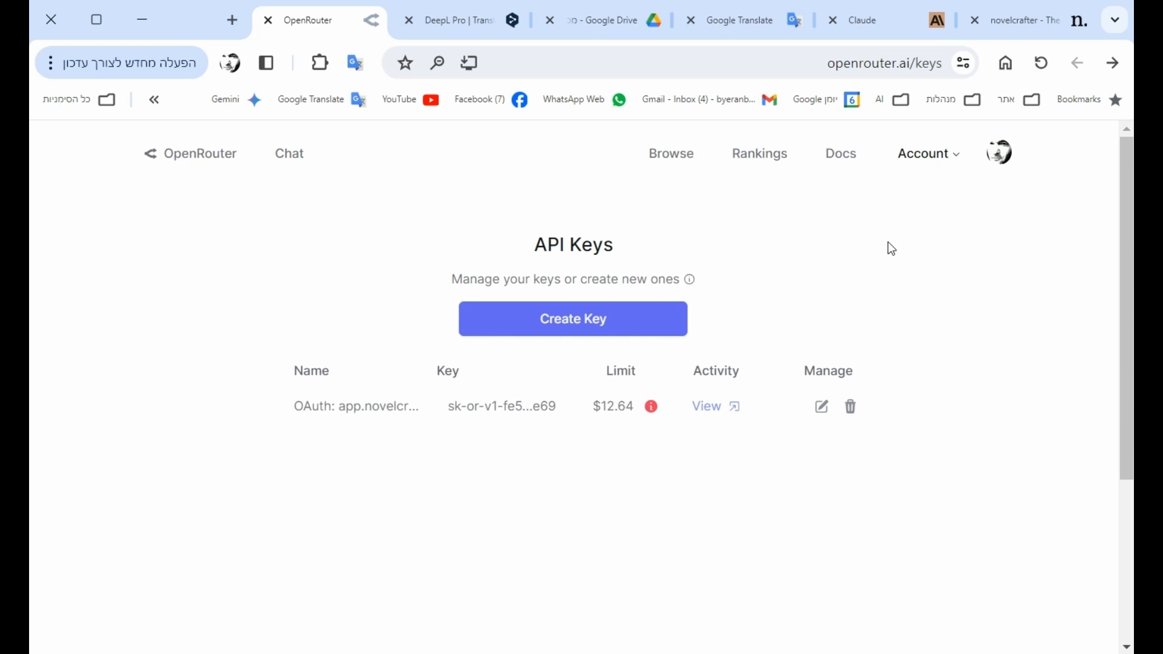
pyautogui.click(759, 153)
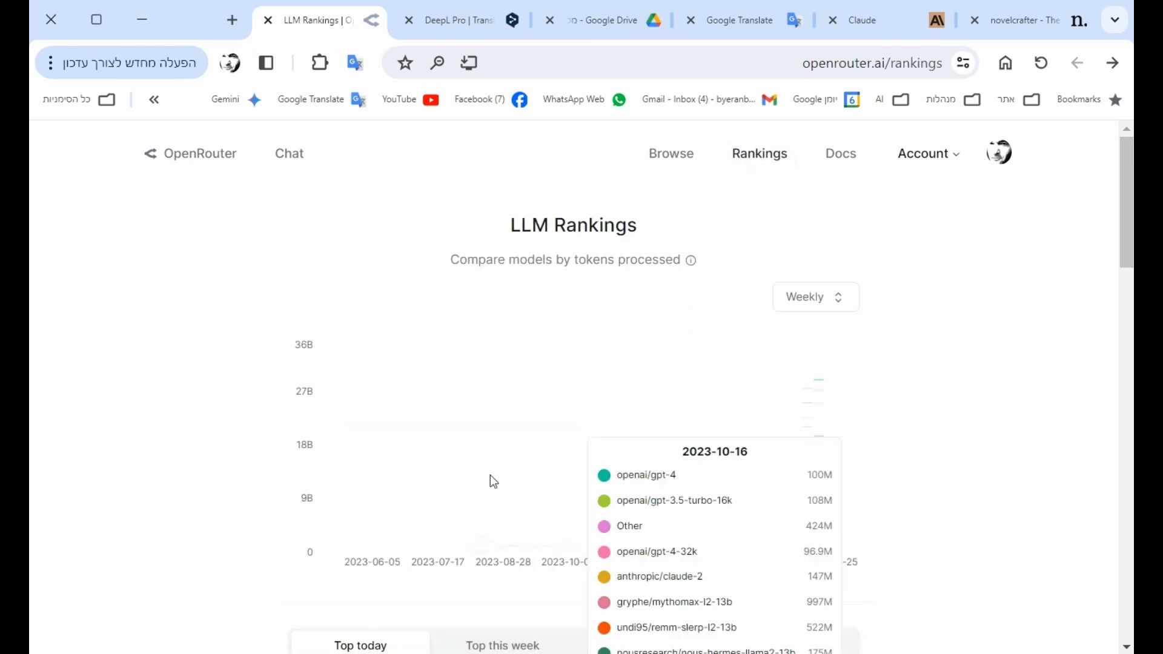
pyautogui.scroll(-5, 873, 453)
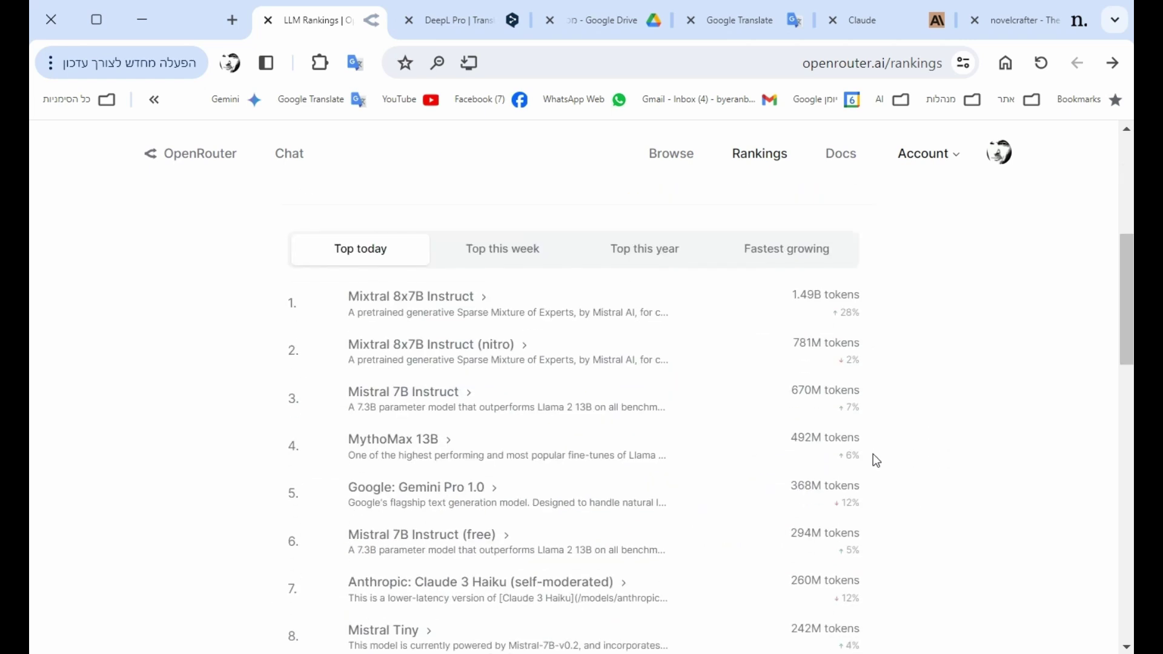
# Step: Compare the Fastest growing and Top today rankings, then return home via the OpenRouter logo
pyautogui.click(780, 249)
pyautogui.scroll(3, 565, 381)
pyautogui.scroll(1, 565, 380)
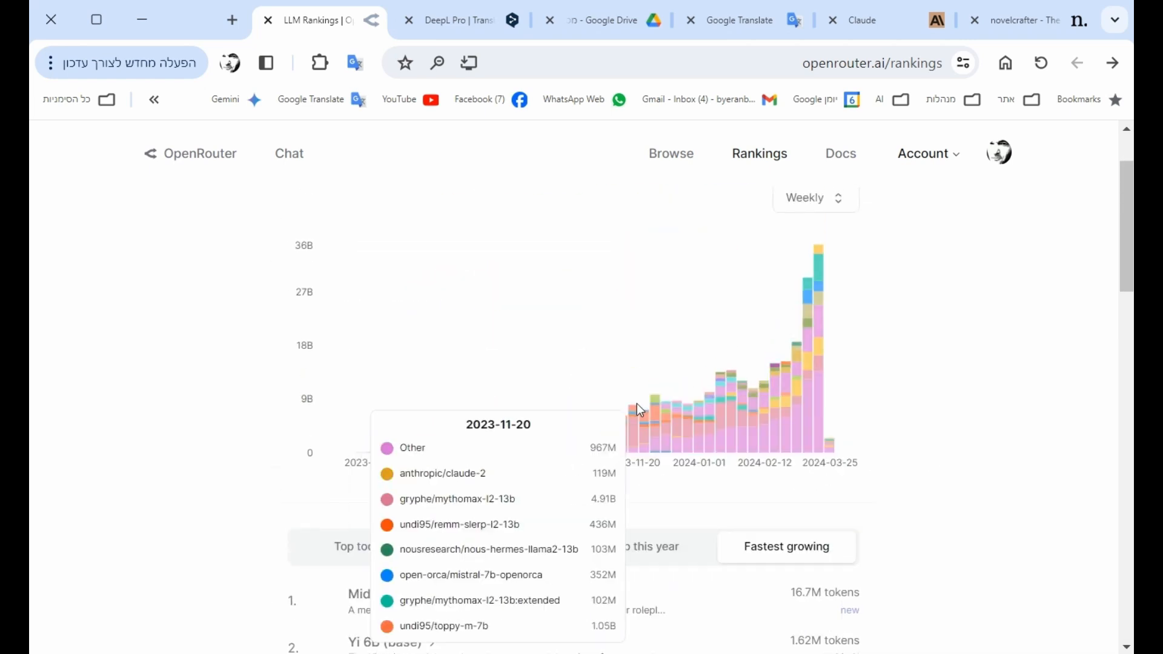
pyautogui.click(363, 552)
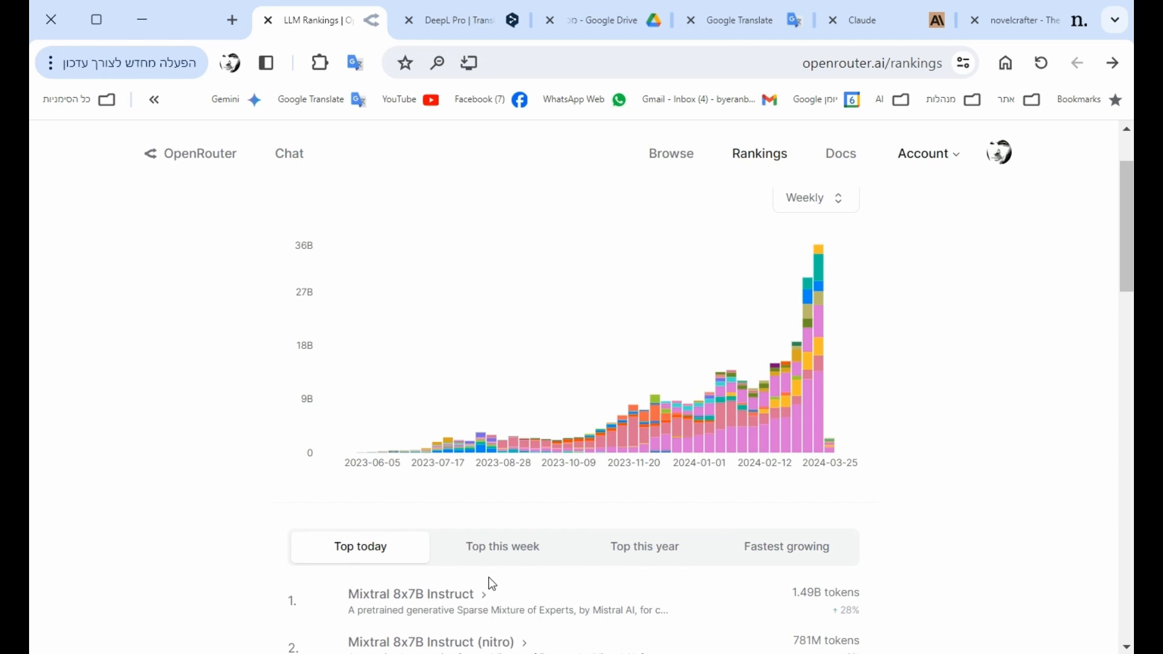
pyautogui.scroll(-3, 455, 454)
pyautogui.scroll(3, 543, 528)
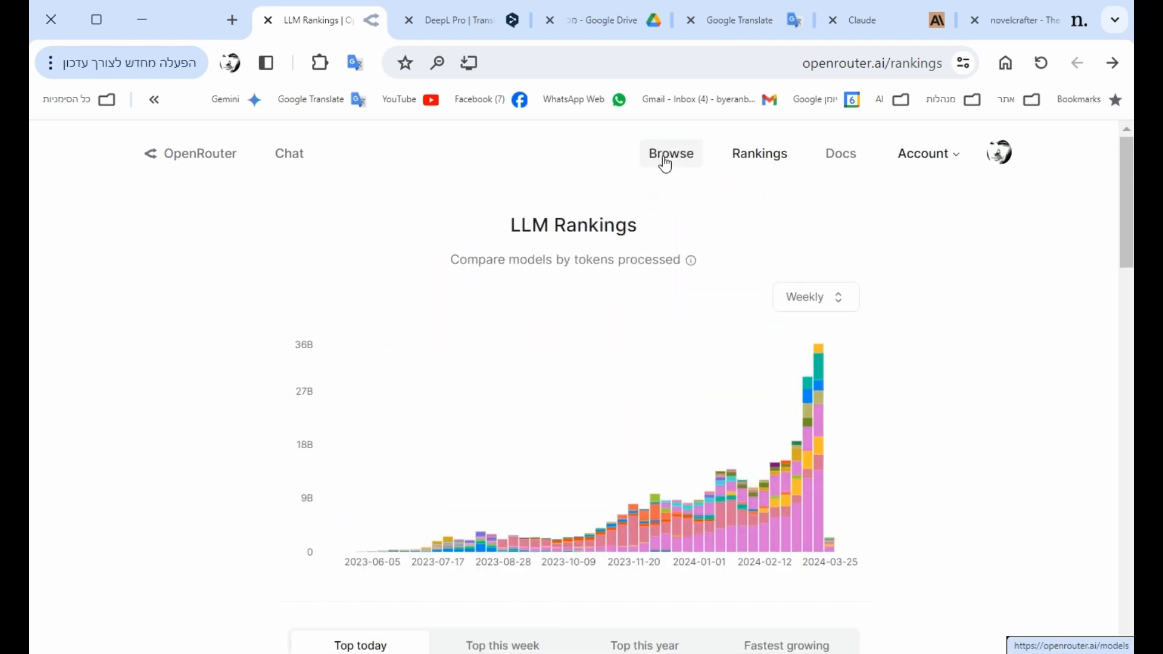
pyautogui.click(187, 157)
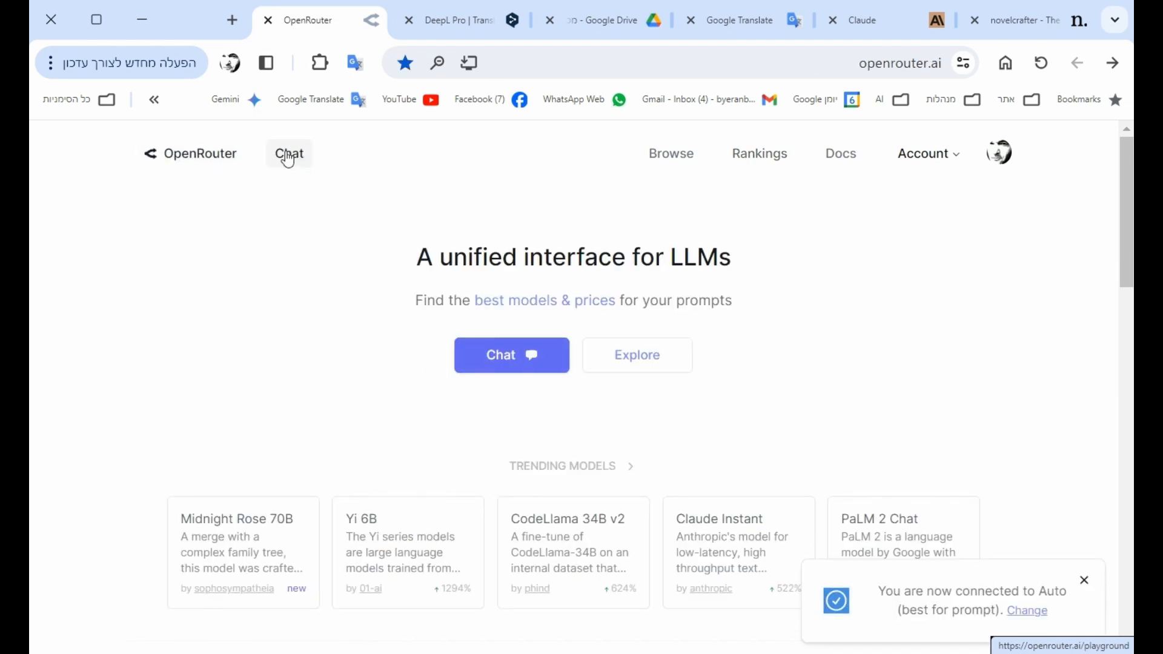
# Step: Start a playground chat, browse the full model catalogue and close it without adding a model
pyautogui.click(513, 357)
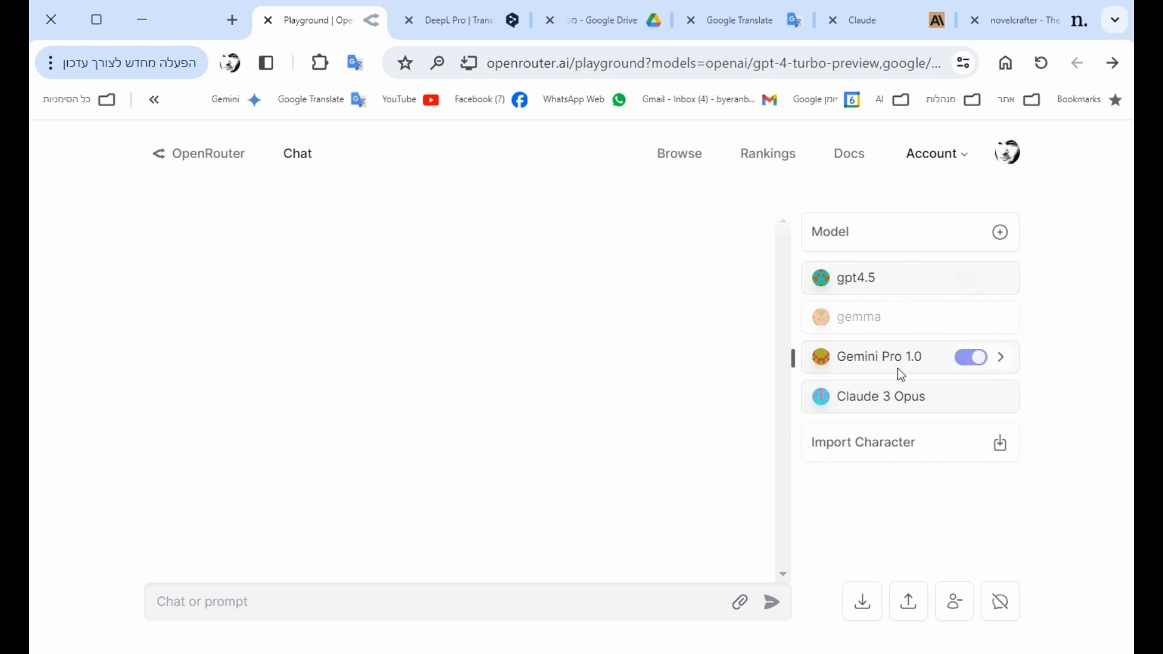
pyautogui.moveTo(909, 396)
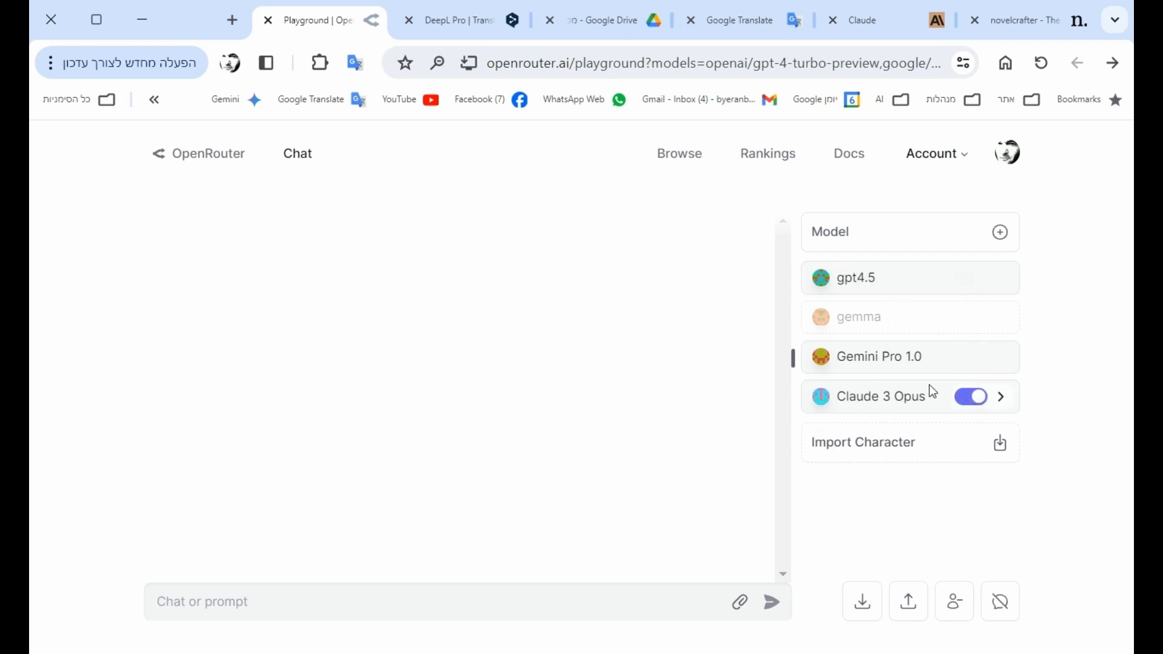
pyautogui.click(1000, 235)
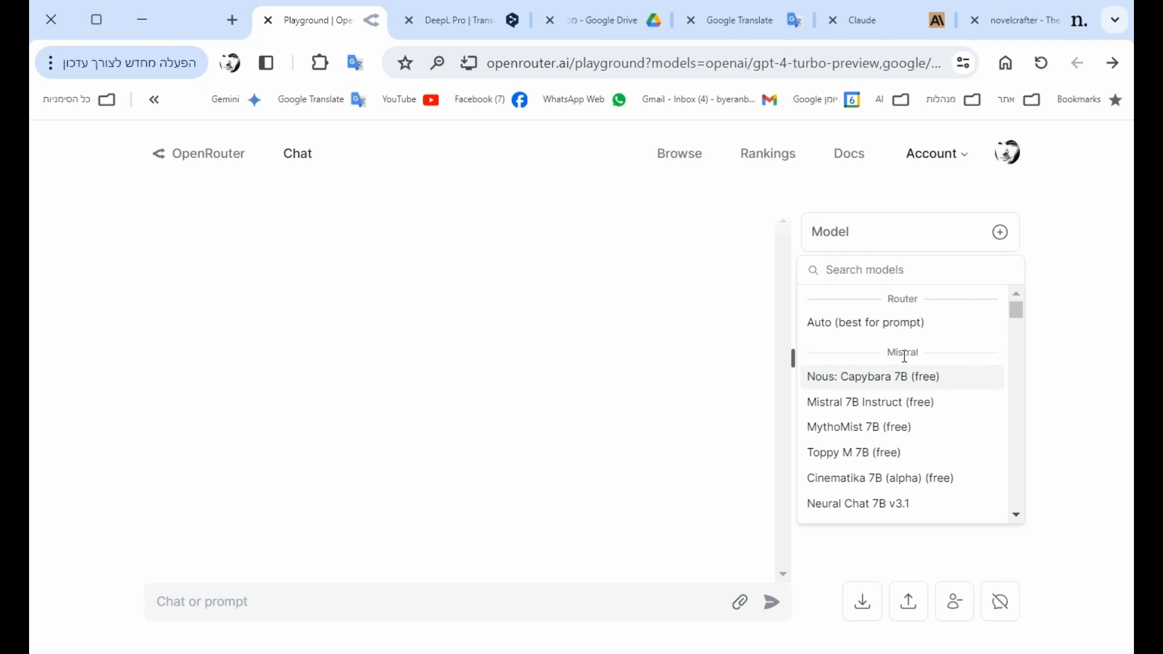
pyautogui.scroll(-5, 904, 357)
pyautogui.scroll(-5, 905, 356)
pyautogui.scroll(-5, 905, 357)
pyautogui.scroll(-5, 904, 356)
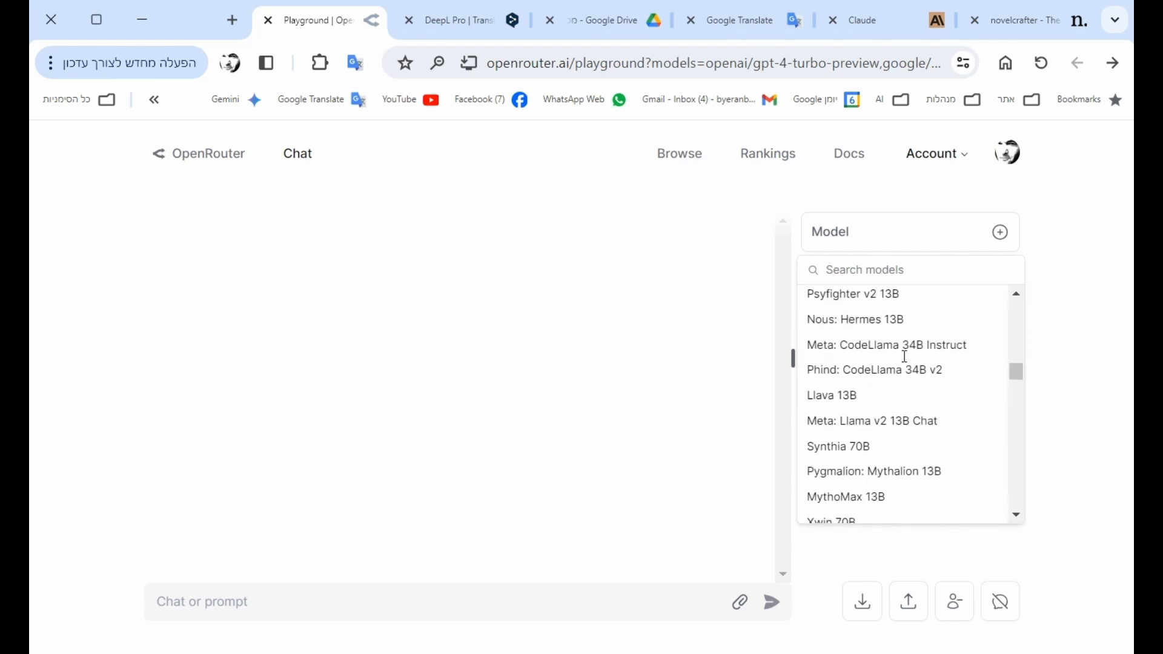
pyautogui.scroll(3, 904, 357)
pyautogui.scroll(-5, 904, 362)
pyautogui.scroll(-5, 904, 362)
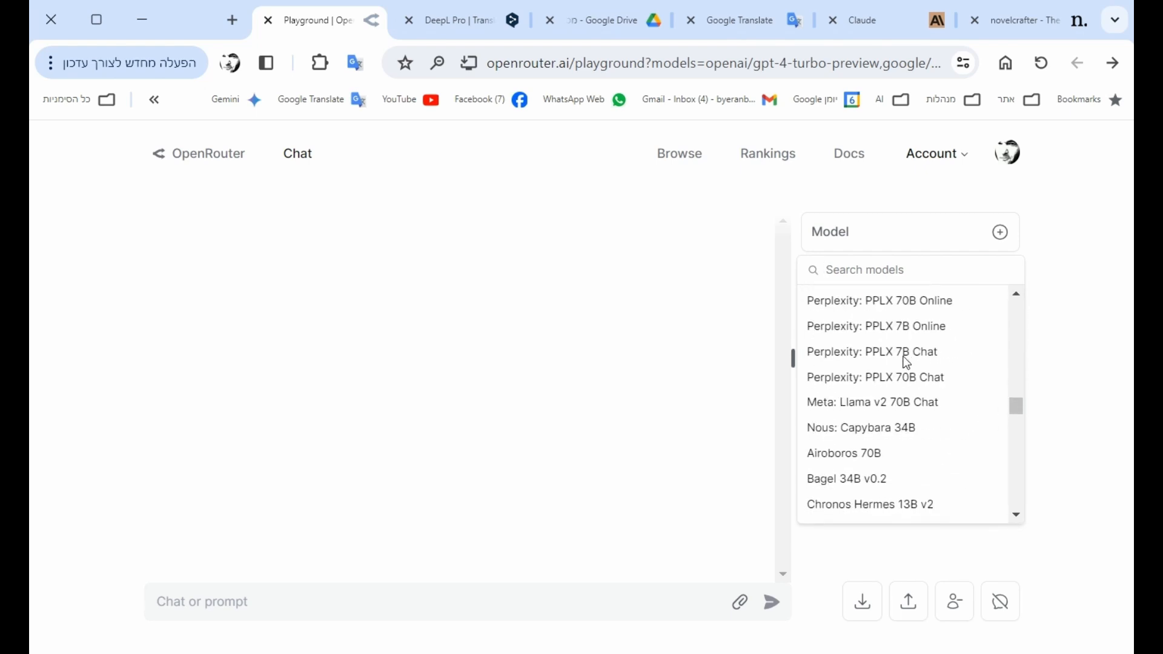
pyautogui.scroll(-5, 904, 362)
pyautogui.scroll(-2, 904, 362)
pyautogui.scroll(-1, 904, 361)
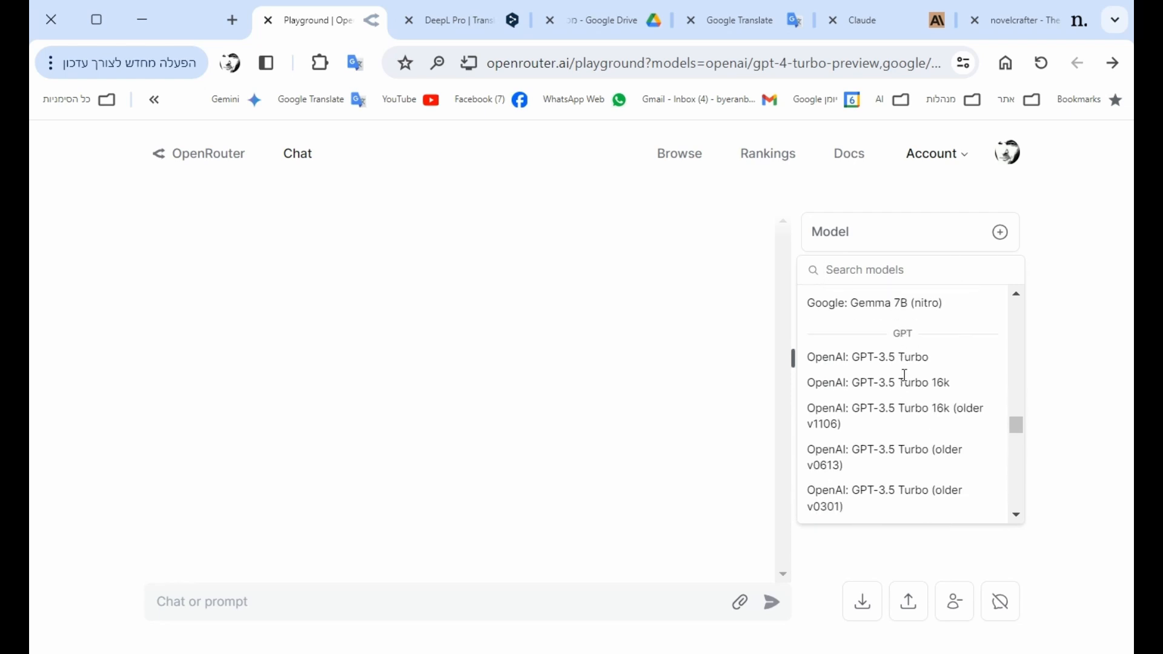
pyautogui.scroll(-3, 900, 355)
pyautogui.scroll(-4, 896, 341)
pyautogui.scroll(-5, 896, 341)
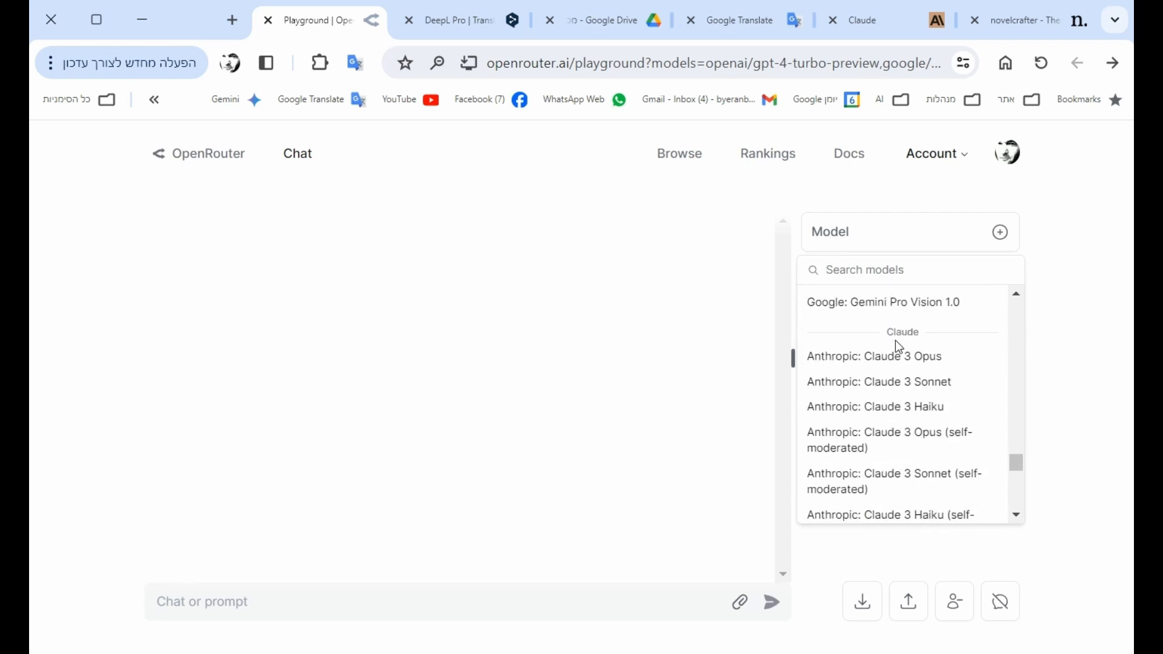
pyautogui.scroll(-3, 895, 340)
pyautogui.scroll(-3, 888, 396)
pyautogui.scroll(-3, 887, 395)
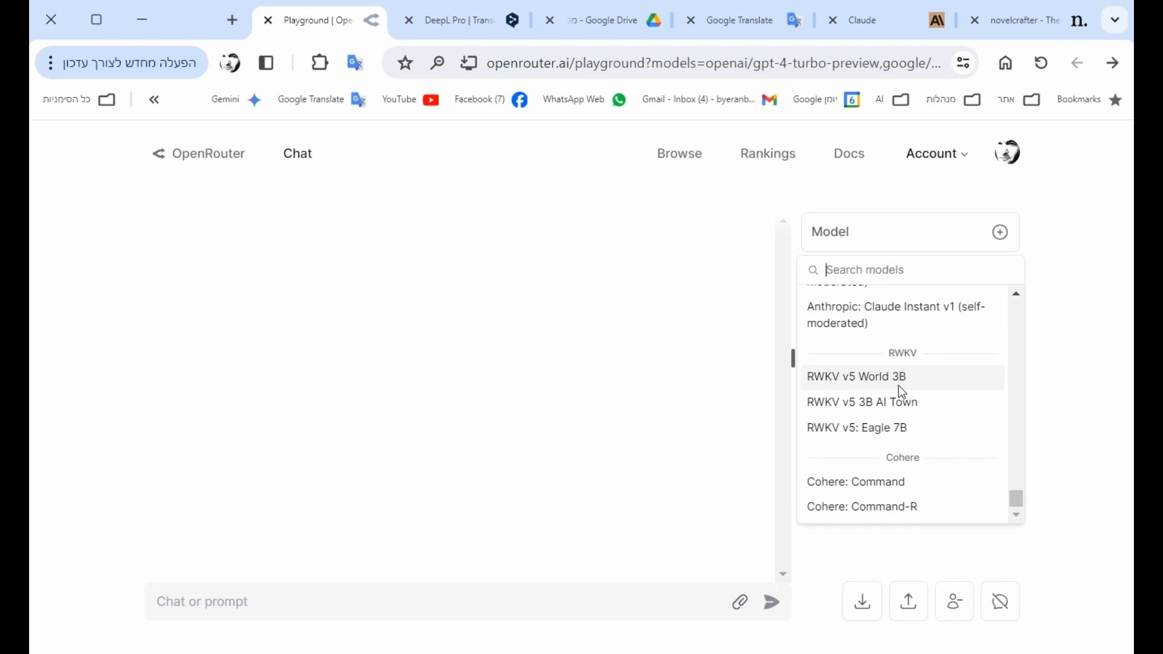
pyautogui.scroll(4, 899, 385)
pyautogui.scroll(3, 899, 386)
pyautogui.click(1074, 343)
pyautogui.moveTo(909, 277)
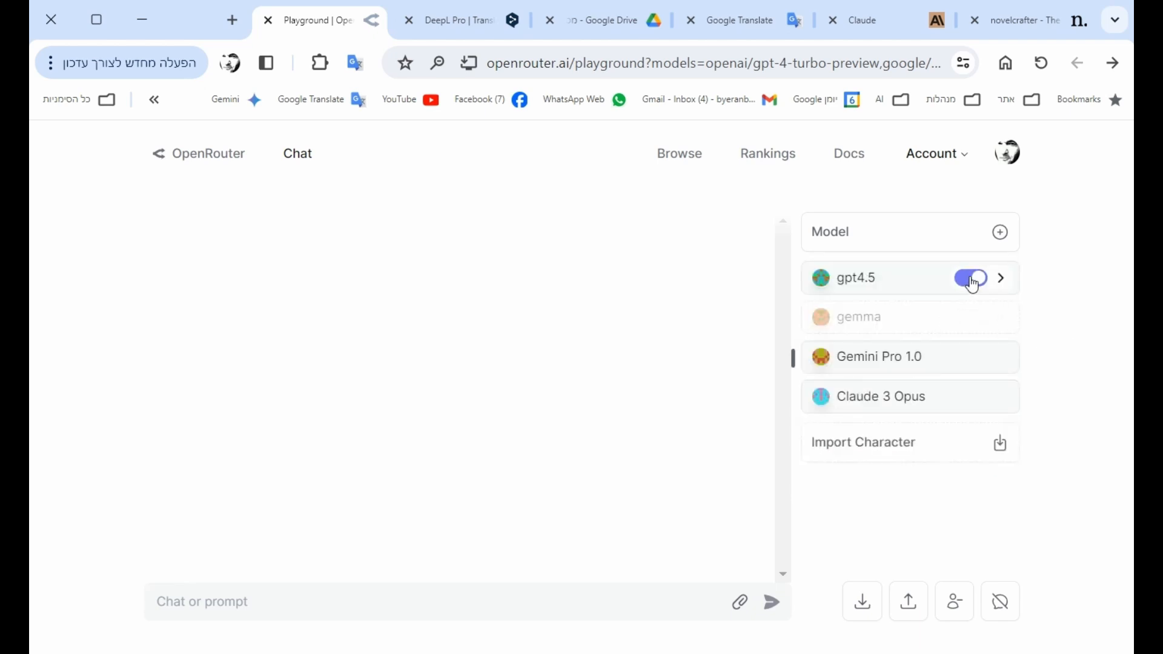
# Step: Toggle gpt4.5 off and on, then paste the Bukowski-style urban planning poem prompt
pyautogui.click(973, 283)
pyautogui.click(972, 282)
pyautogui.write('Write me a poem in the style of Charles Bukowski about urban planning')
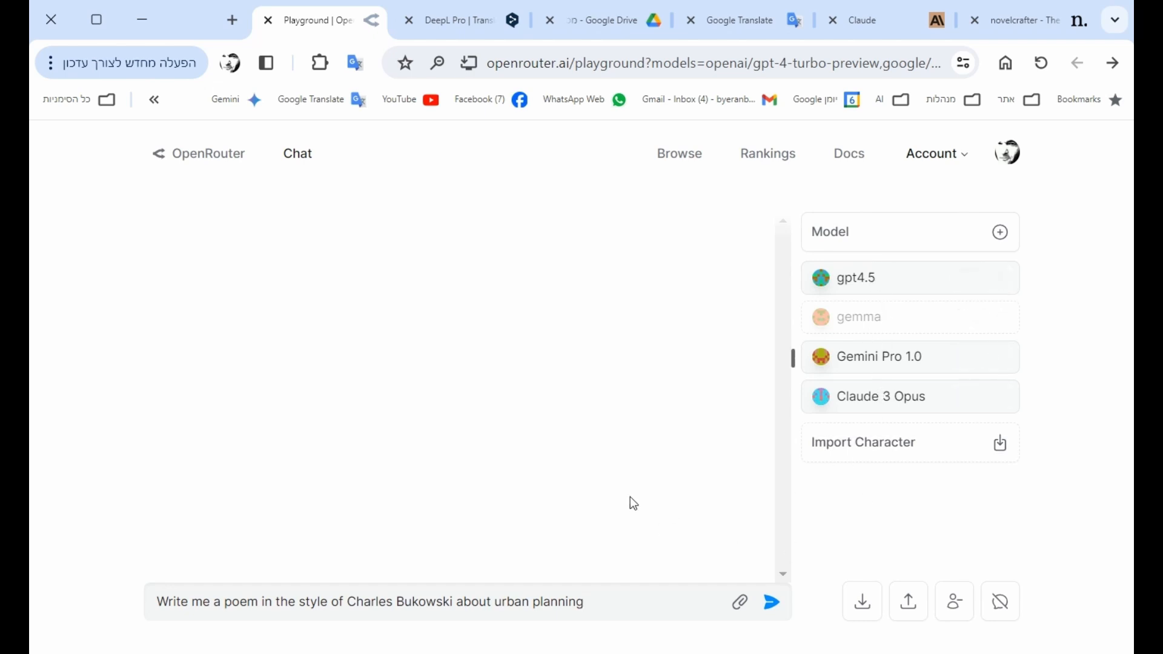
# Step: Send the prompt and expand the GPT-4 Turbo, Gemini Pro and Claude 3 Opus poems in full
pyautogui.click(771, 601)
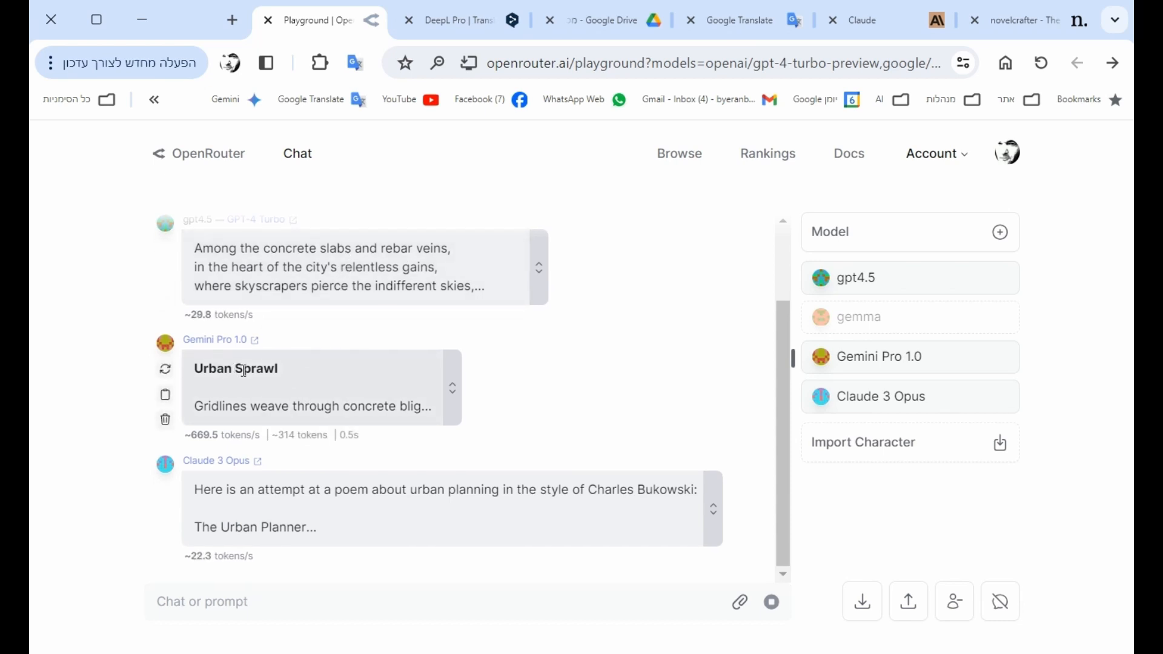
pyautogui.click(539, 267)
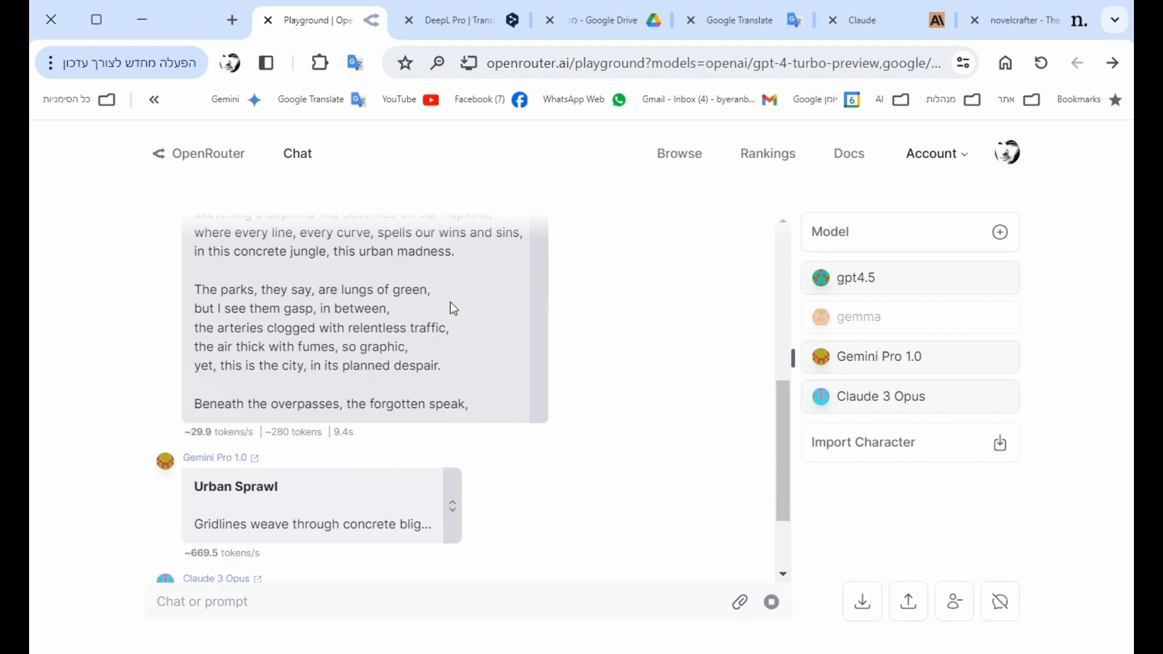
pyautogui.scroll(5, 450, 307)
pyautogui.scroll(5, 450, 312)
pyautogui.scroll(-2, 450, 313)
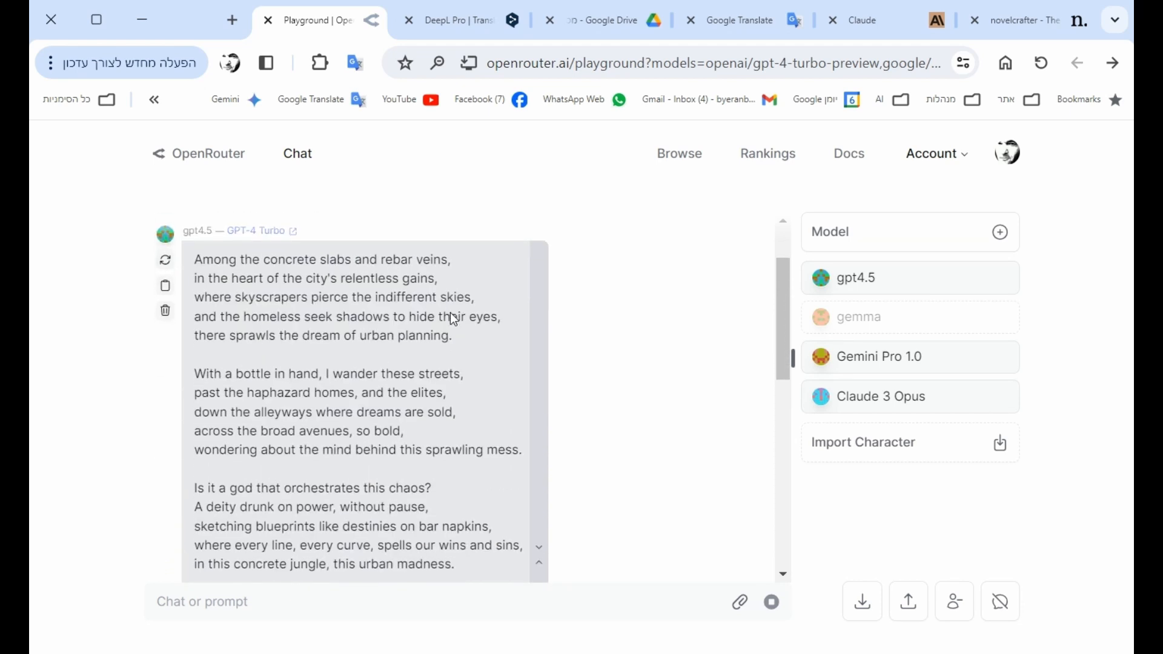
pyautogui.scroll(-5, 451, 312)
pyautogui.scroll(-5, 450, 313)
pyautogui.scroll(-3, 450, 314)
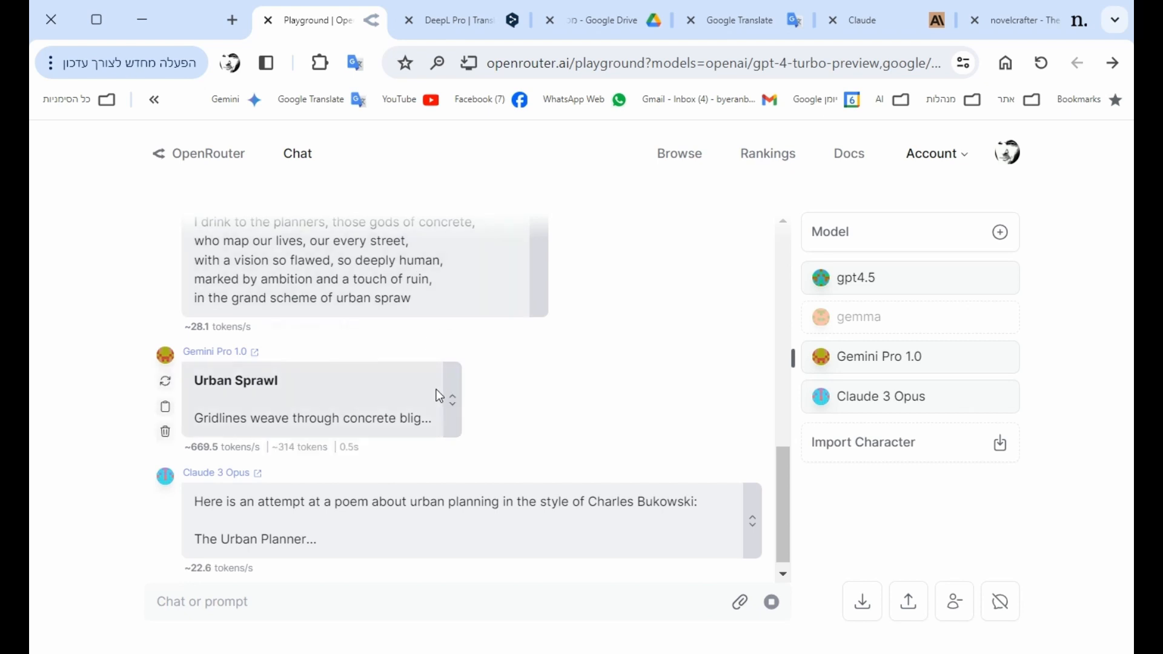
pyautogui.click(452, 398)
pyautogui.scroll(3, 406, 360)
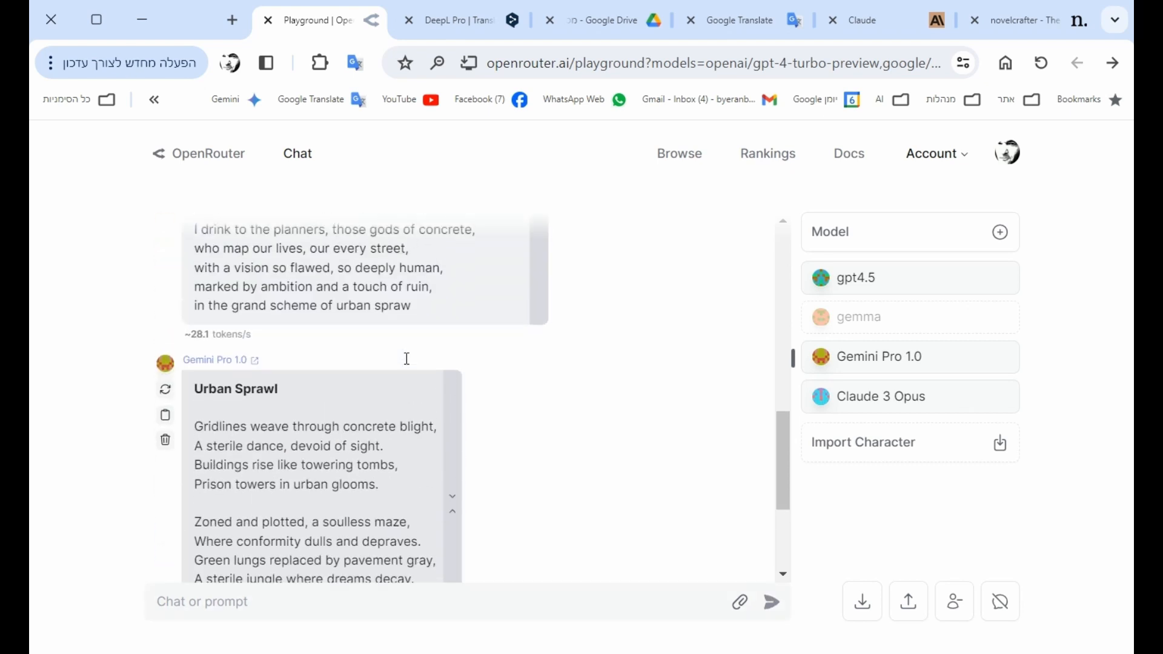
pyautogui.scroll(-3, 407, 358)
pyautogui.scroll(-3, 347, 367)
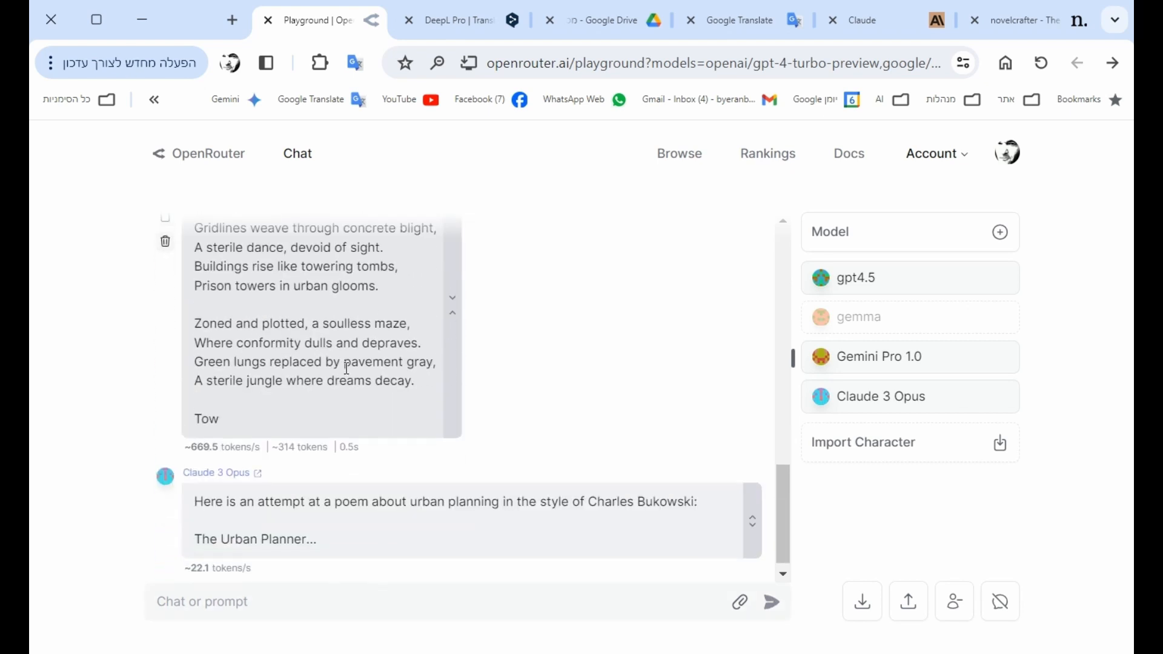
pyautogui.scroll(3, 346, 368)
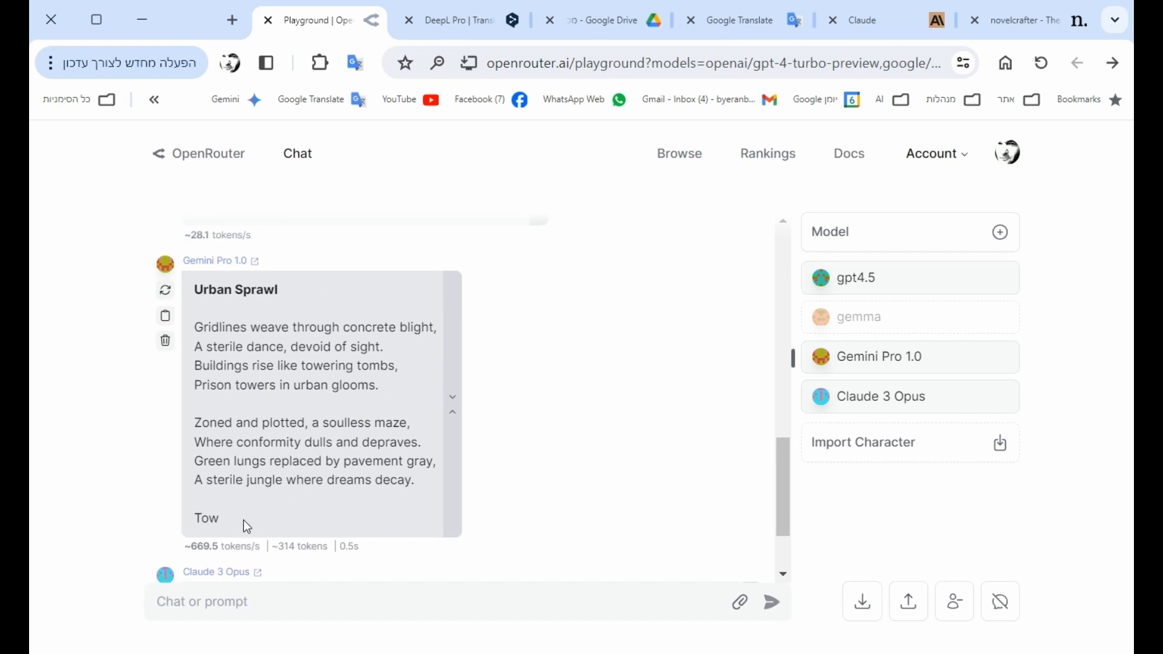
pyautogui.scroll(-3, 284, 434)
pyautogui.scroll(-1, 323, 346)
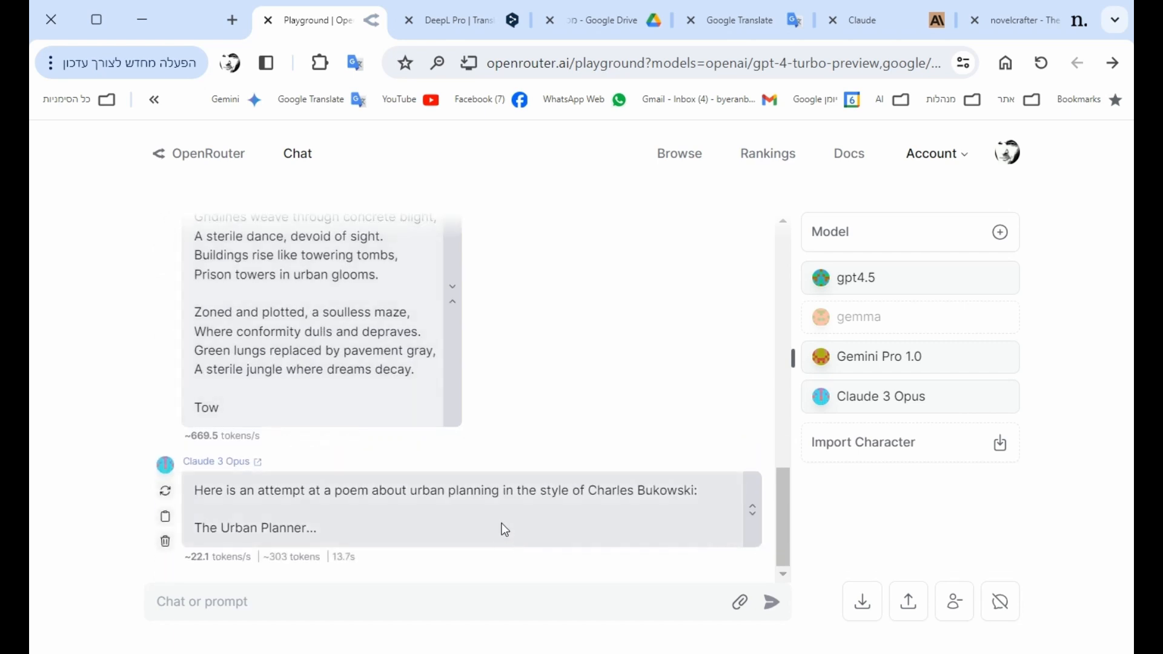
pyautogui.click(751, 509)
pyautogui.scroll(4, 507, 443)
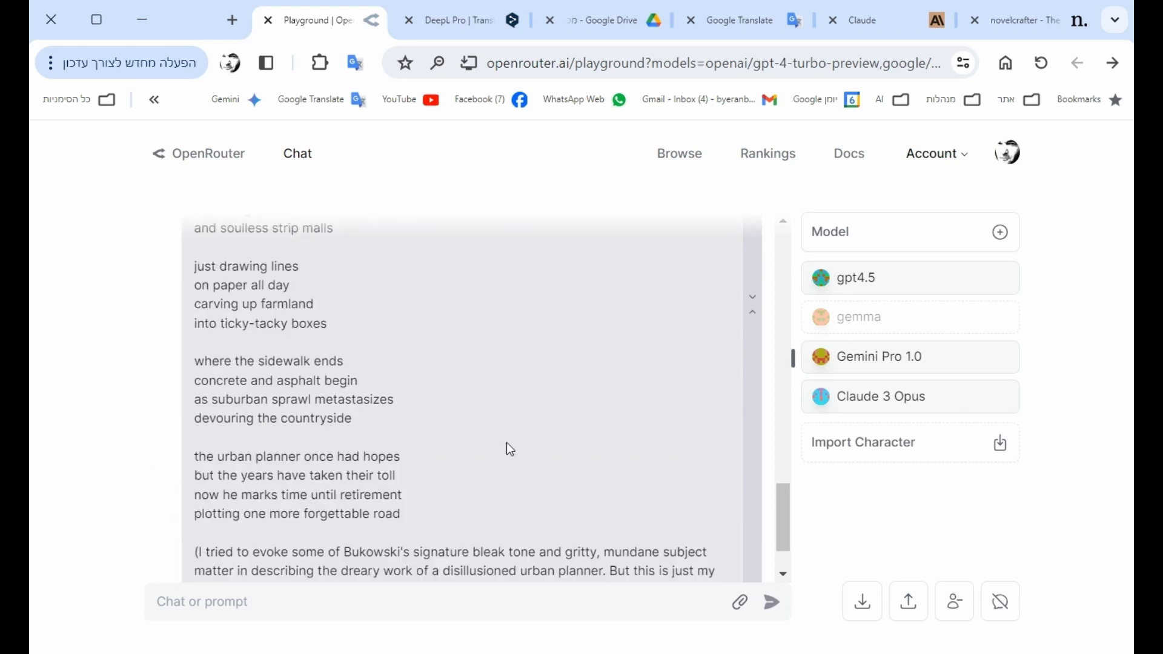
pyautogui.scroll(4, 505, 443)
pyautogui.scroll(3, 505, 442)
pyautogui.scroll(-2, 507, 443)
pyautogui.scroll(-3, 506, 443)
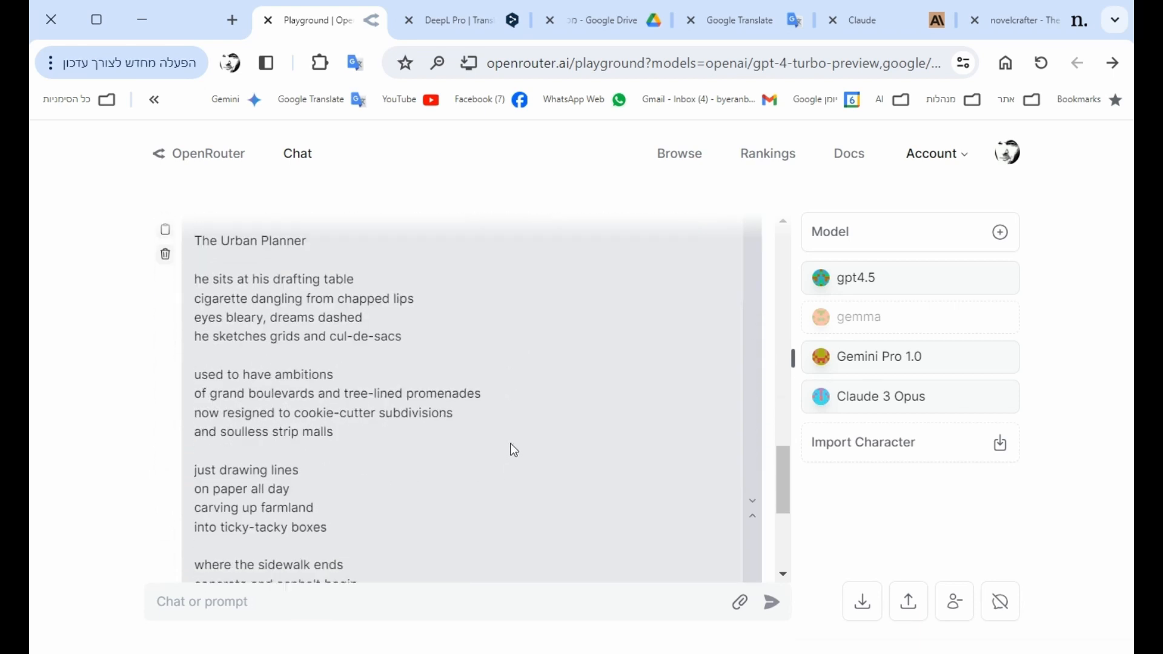
pyautogui.scroll(-3, 510, 445)
pyautogui.scroll(-1, 511, 448)
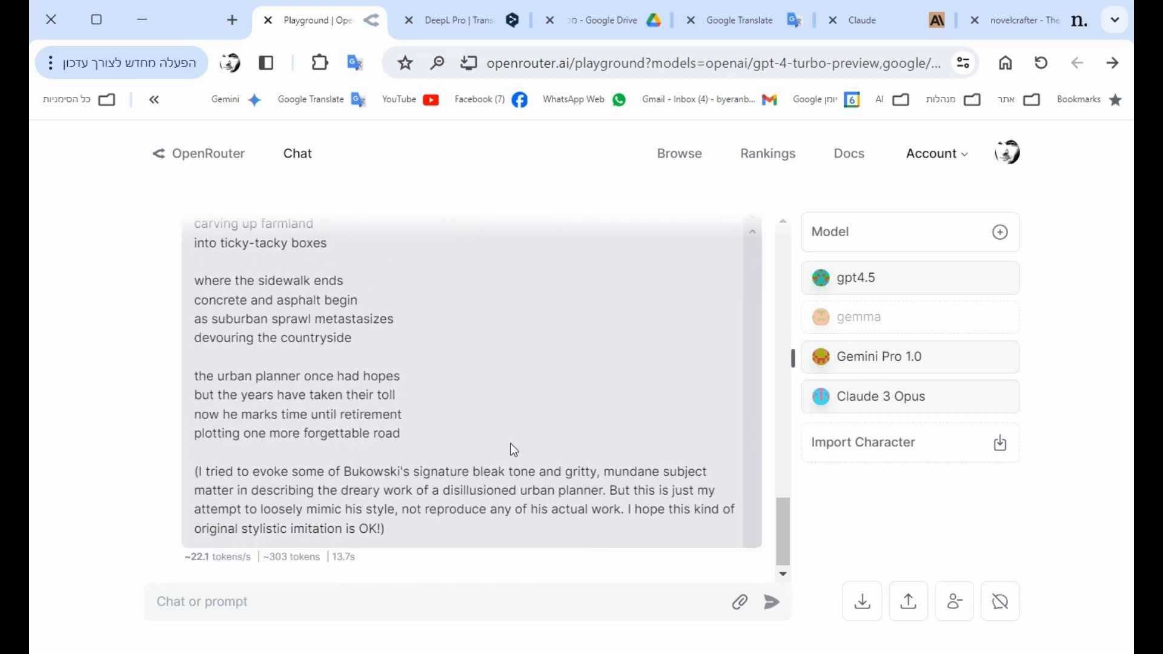
pyautogui.scroll(4, 511, 454)
pyautogui.scroll(3, 512, 453)
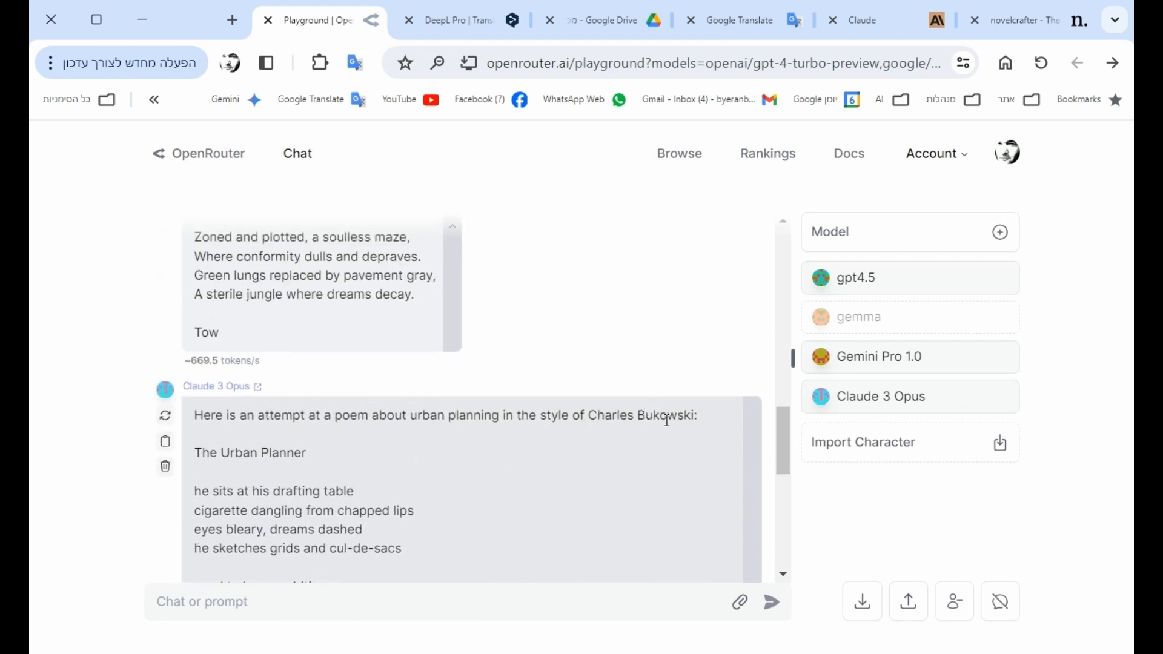
pyautogui.scroll(-5, 666, 421)
pyautogui.scroll(-3, 485, 522)
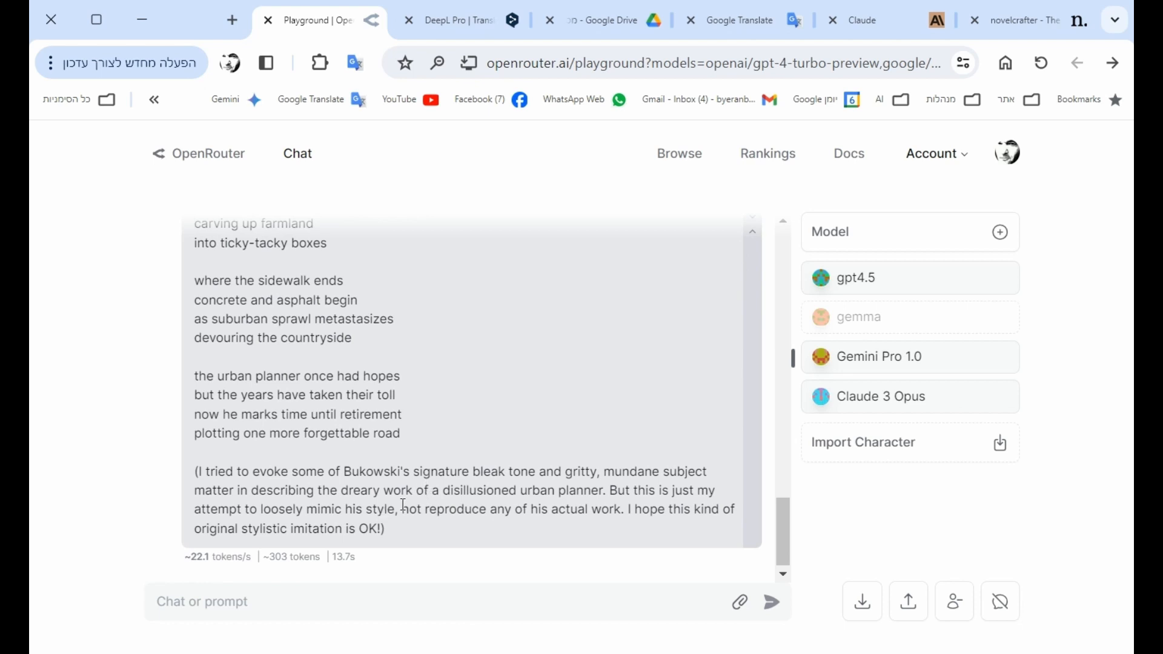
pyautogui.scroll(3, 520, 494)
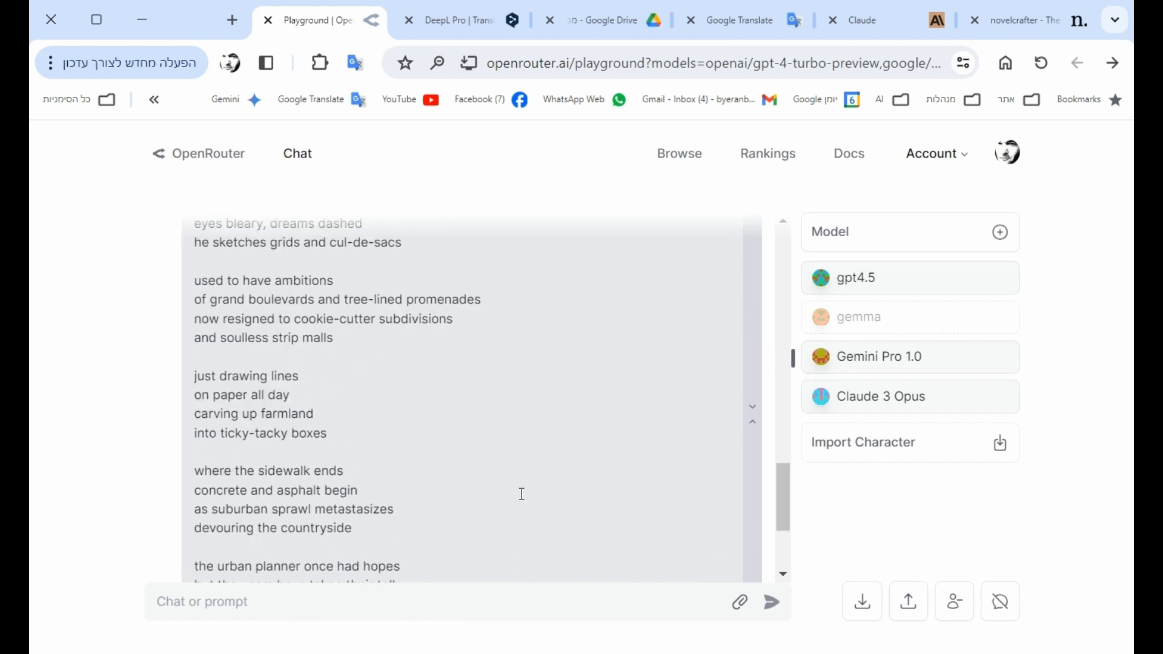
pyautogui.scroll(4, 521, 493)
pyautogui.scroll(2, 521, 494)
pyautogui.scroll(2, 521, 493)
pyautogui.scroll(4, 519, 494)
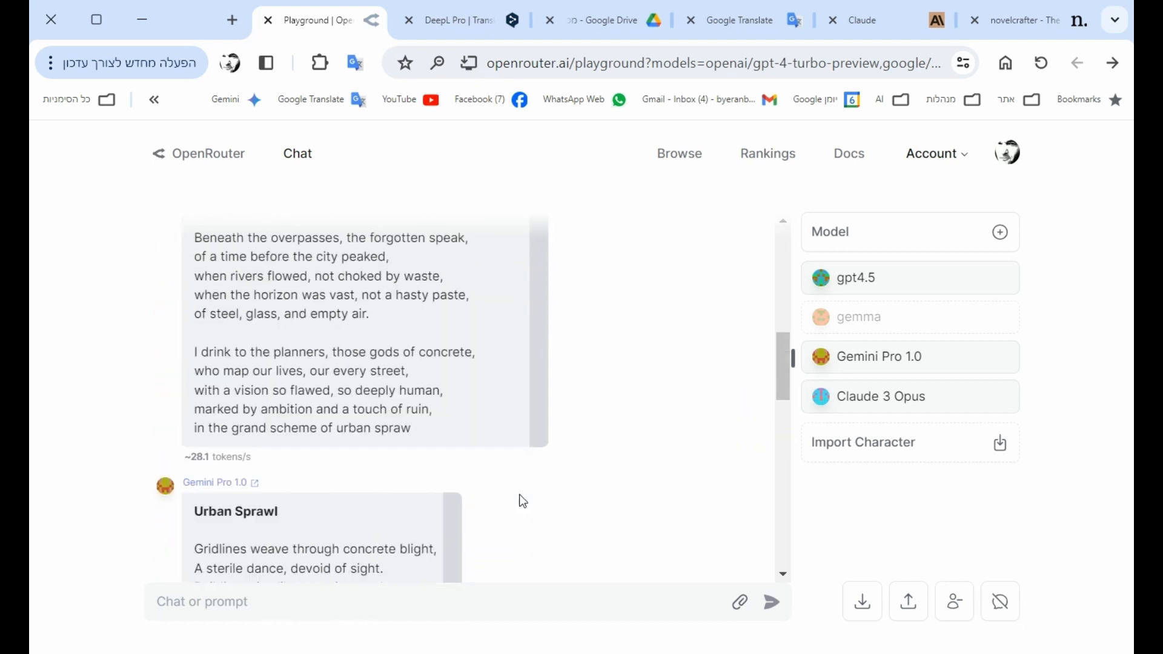
pyautogui.scroll(3, 519, 495)
pyautogui.scroll(2, 622, 450)
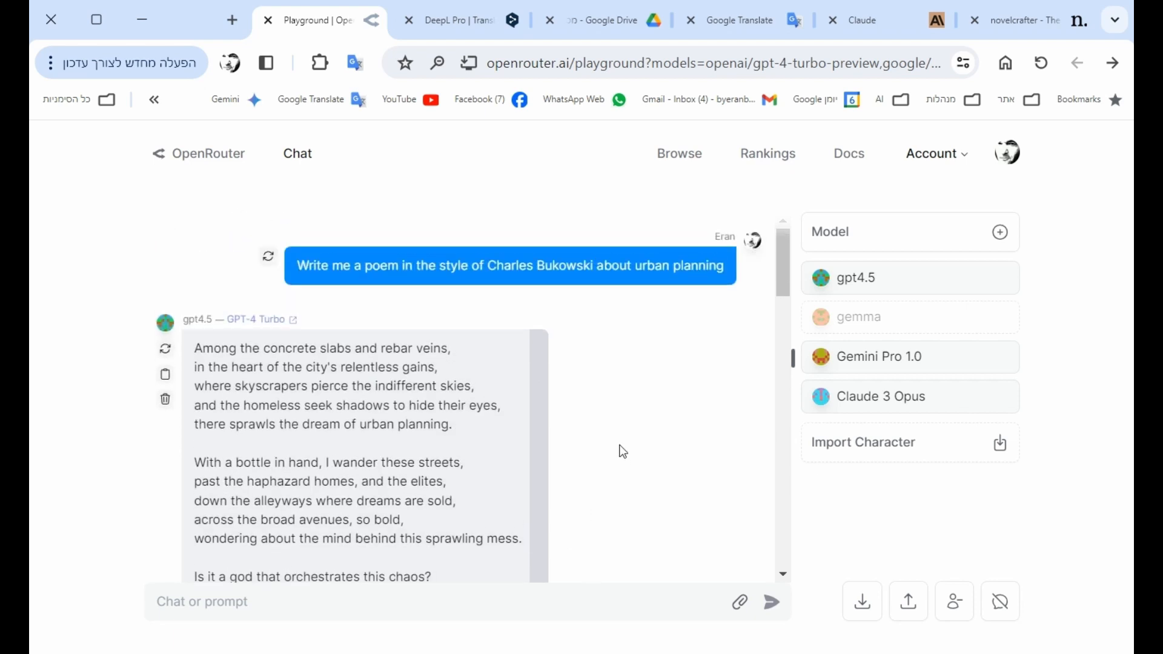
pyautogui.scroll(-4, 622, 451)
pyautogui.scroll(-4, 621, 450)
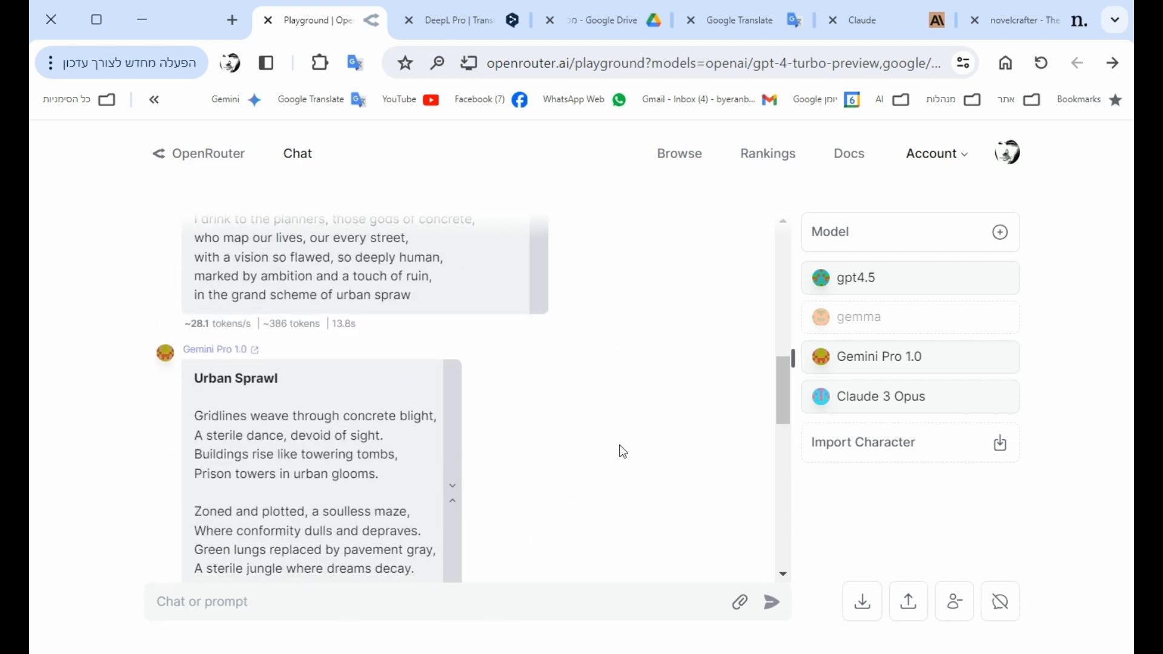
pyautogui.scroll(-4, 622, 450)
pyautogui.scroll(-3, 515, 392)
pyautogui.scroll(-3, 514, 392)
pyautogui.scroll(3, 514, 392)
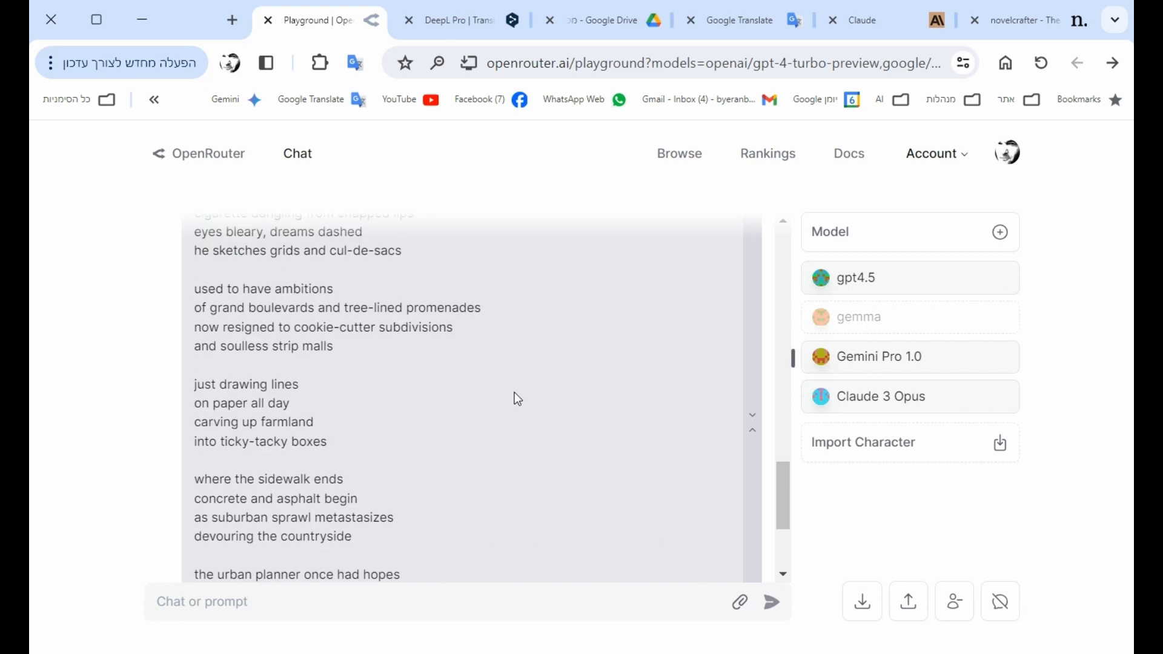
pyautogui.scroll(-1, 514, 392)
pyautogui.scroll(4, 515, 392)
pyautogui.scroll(3, 514, 392)
pyautogui.scroll(-3, 514, 392)
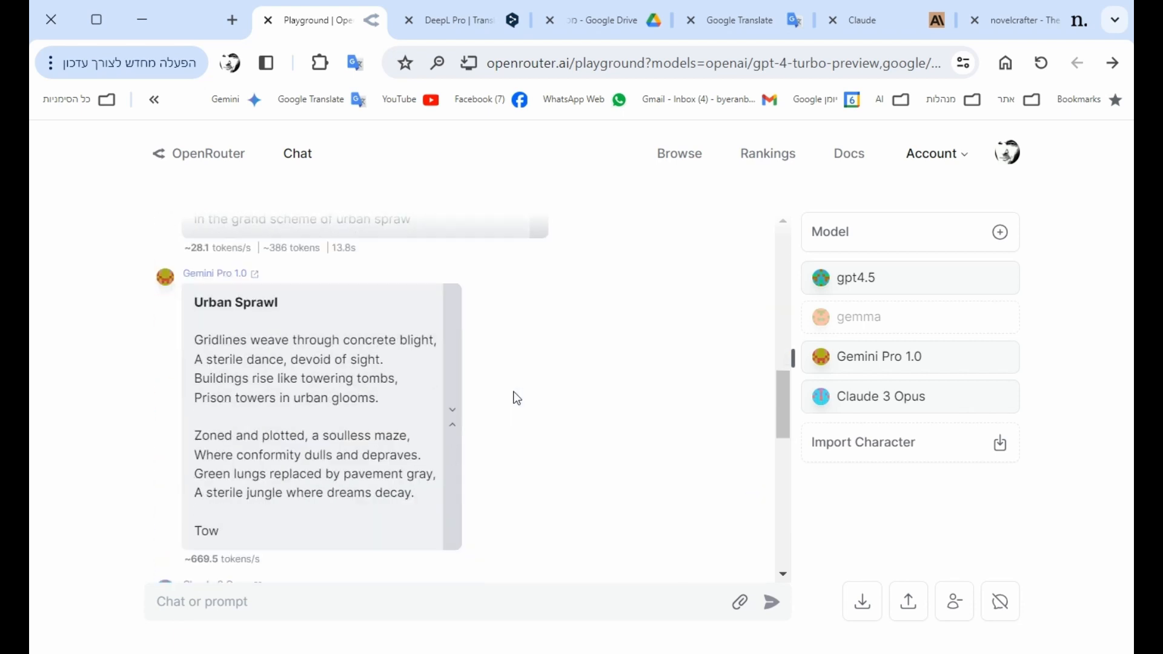
pyautogui.scroll(-1, 514, 392)
pyautogui.scroll(-4, 515, 392)
pyautogui.scroll(-1, 515, 392)
pyautogui.scroll(-4, 514, 392)
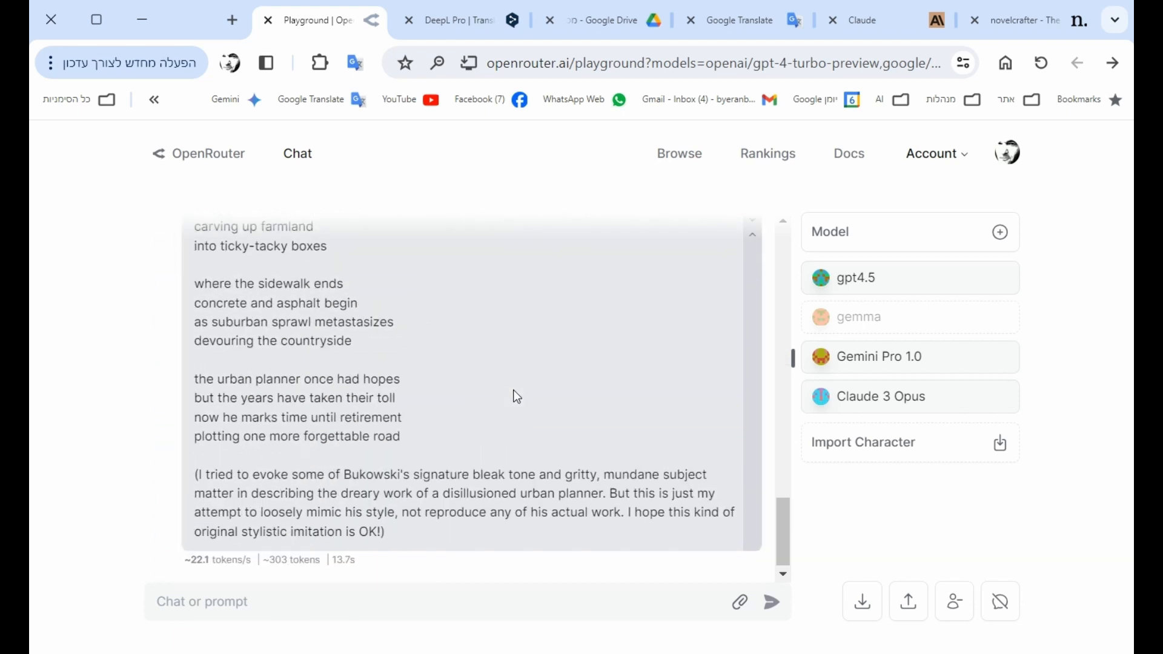
pyautogui.scroll(-1, 514, 392)
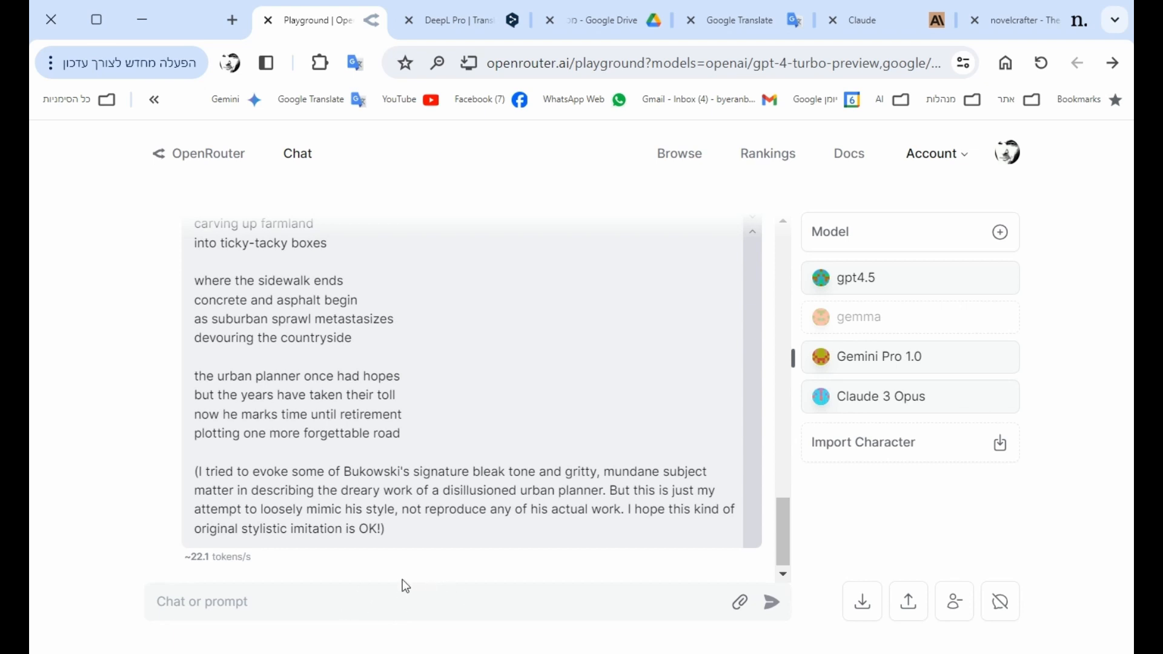
pyautogui.scroll(4, 392, 560)
pyautogui.scroll(5, 393, 560)
pyautogui.scroll(4, 393, 560)
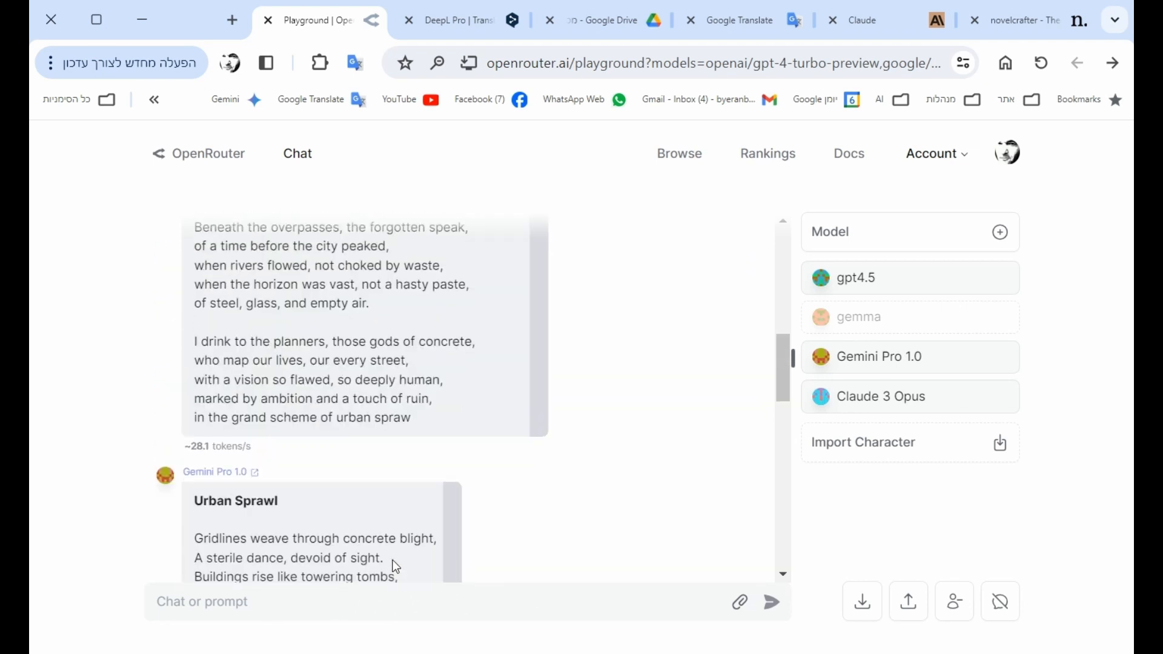
pyautogui.scroll(5, 392, 560)
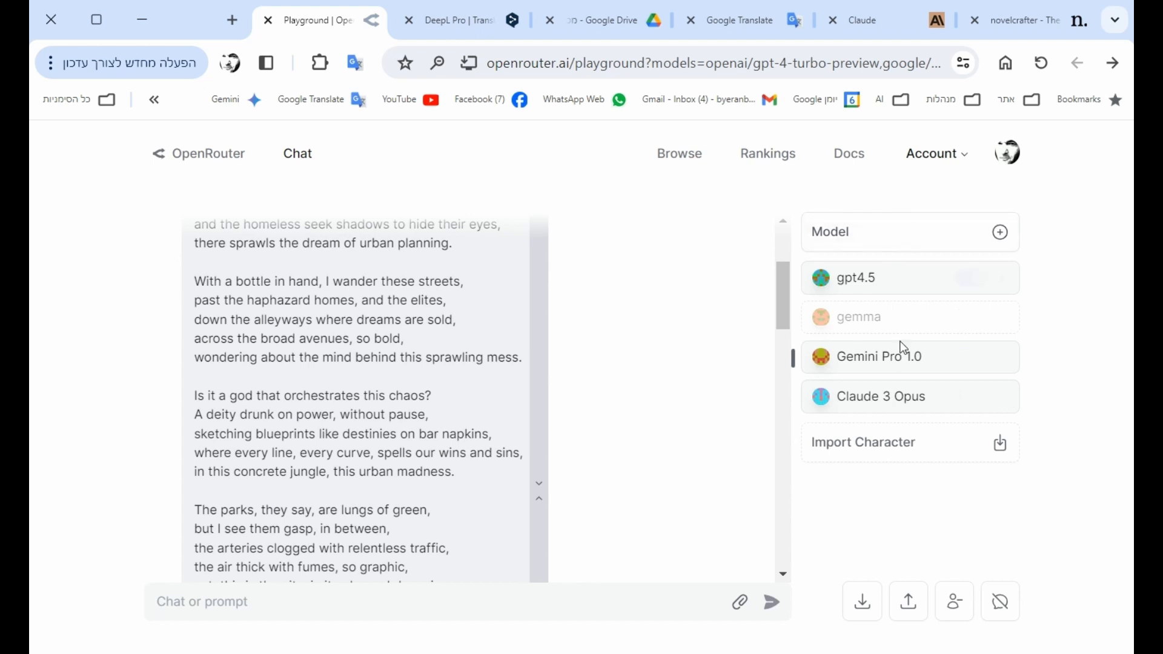